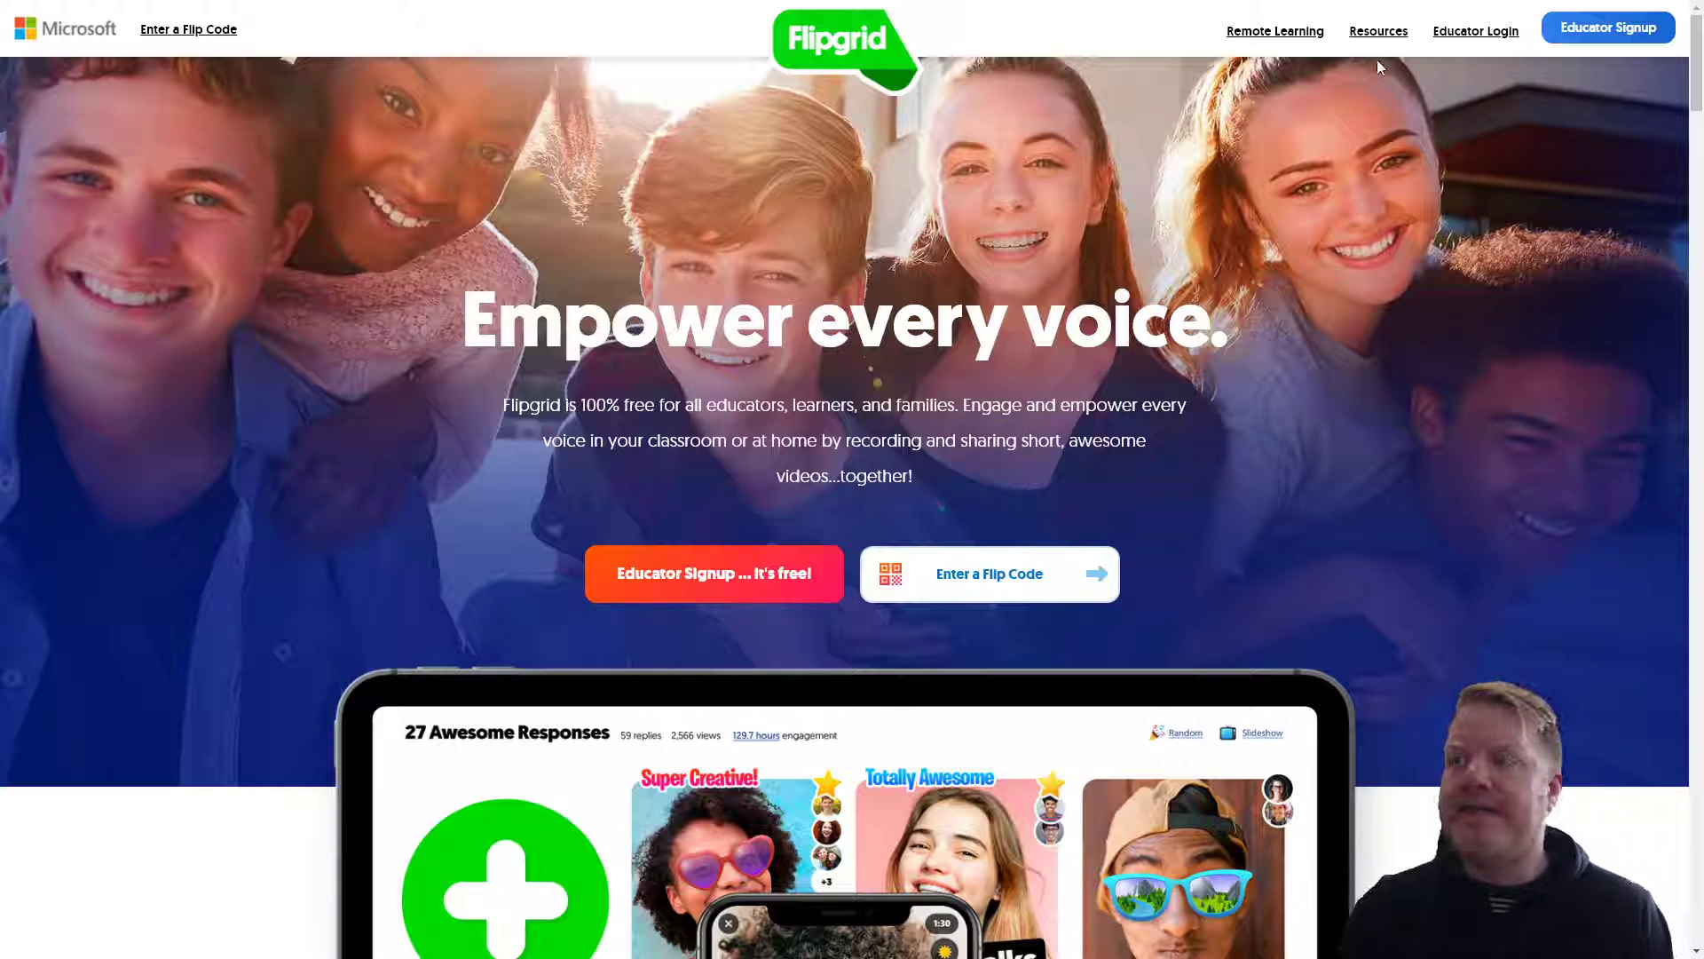
Step: Sign up as a Flipgrid educator through Google, choosing the Google account in the popup
{"action": "left_click", "coordinate": [1603, 39]}
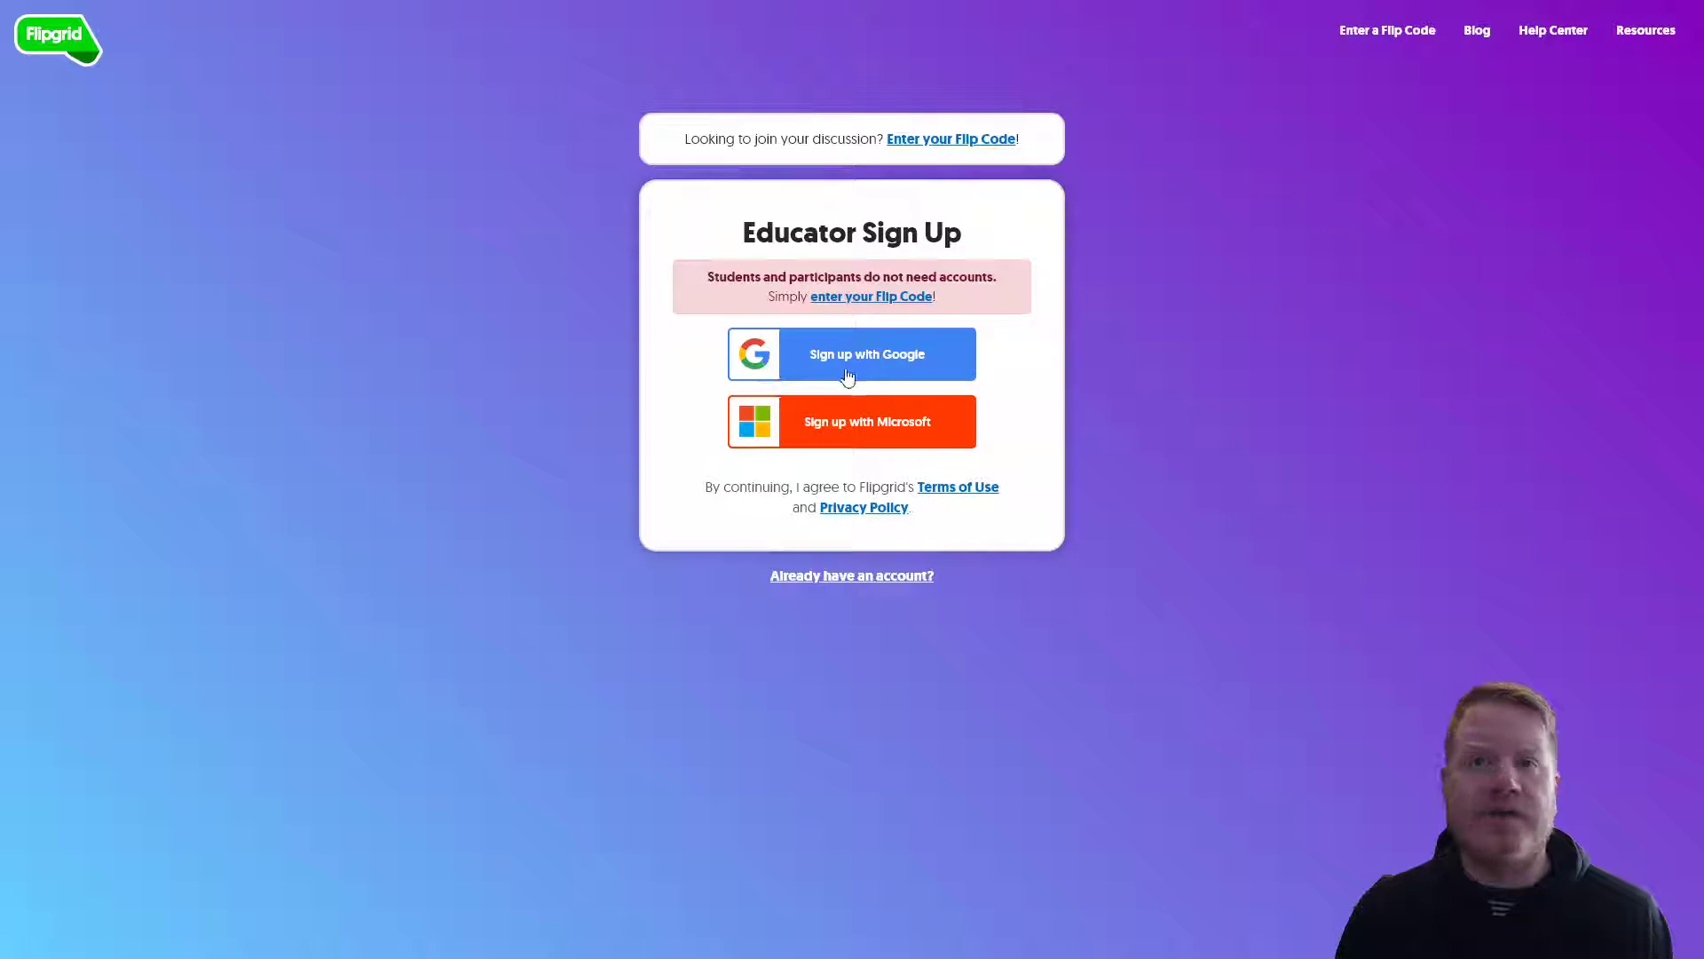
{"action": "left_click", "coordinate": [874, 360]}
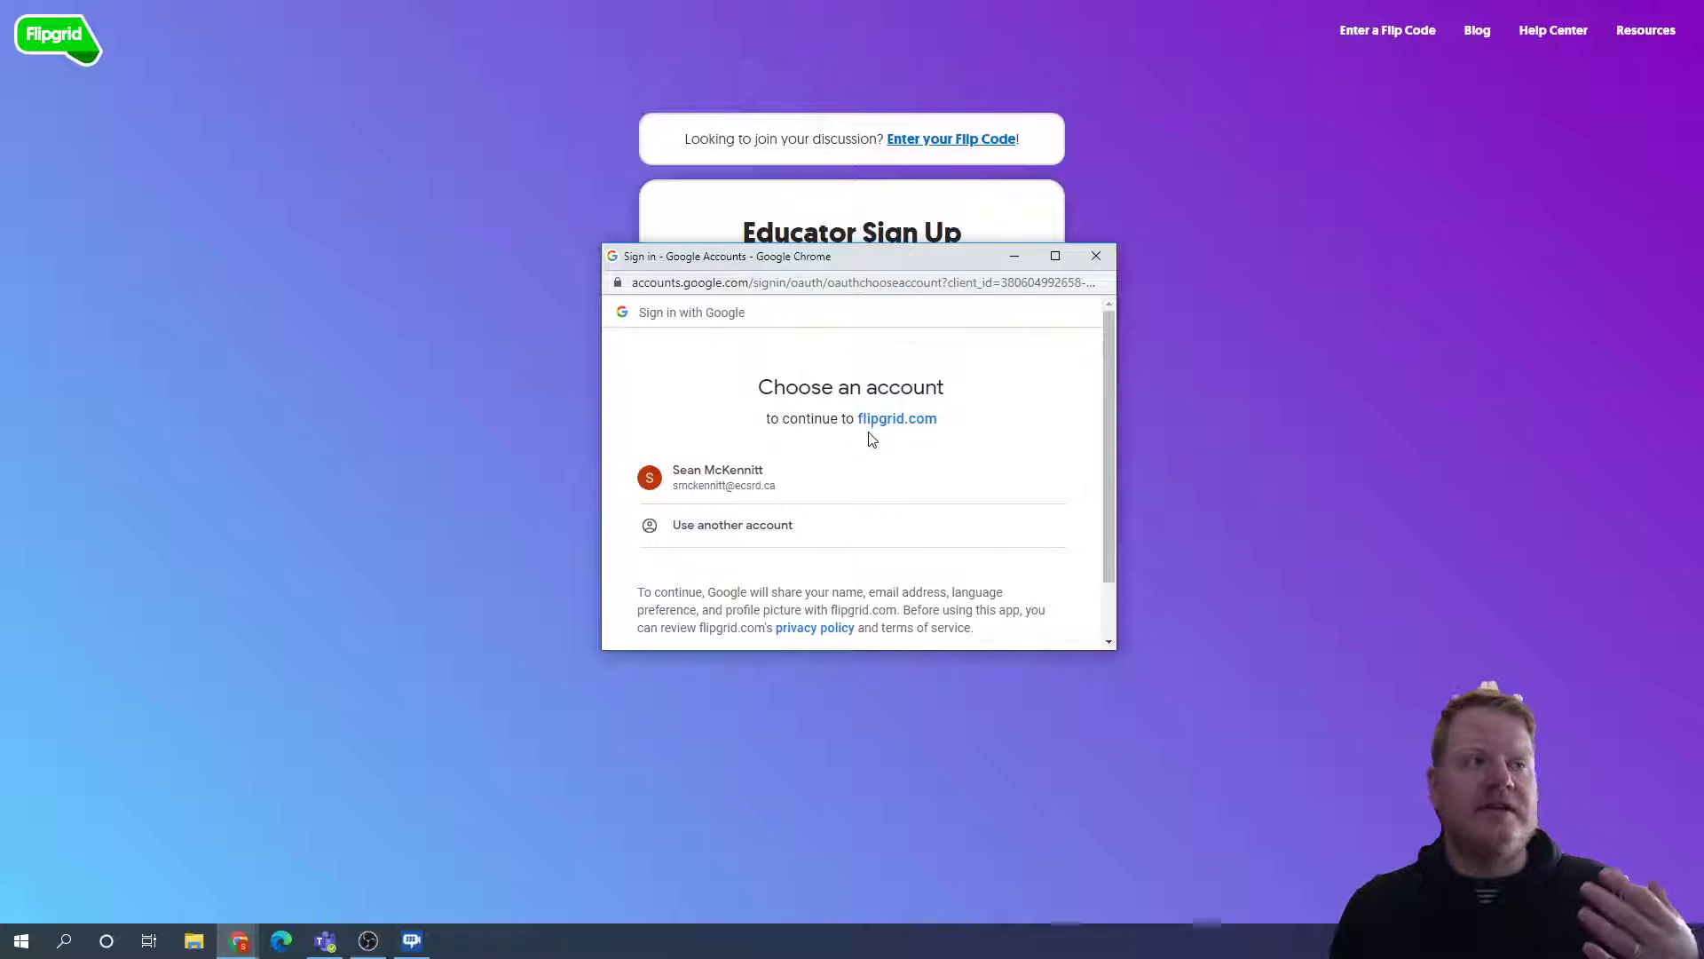
{"action": "left_click", "coordinate": [787, 484]}
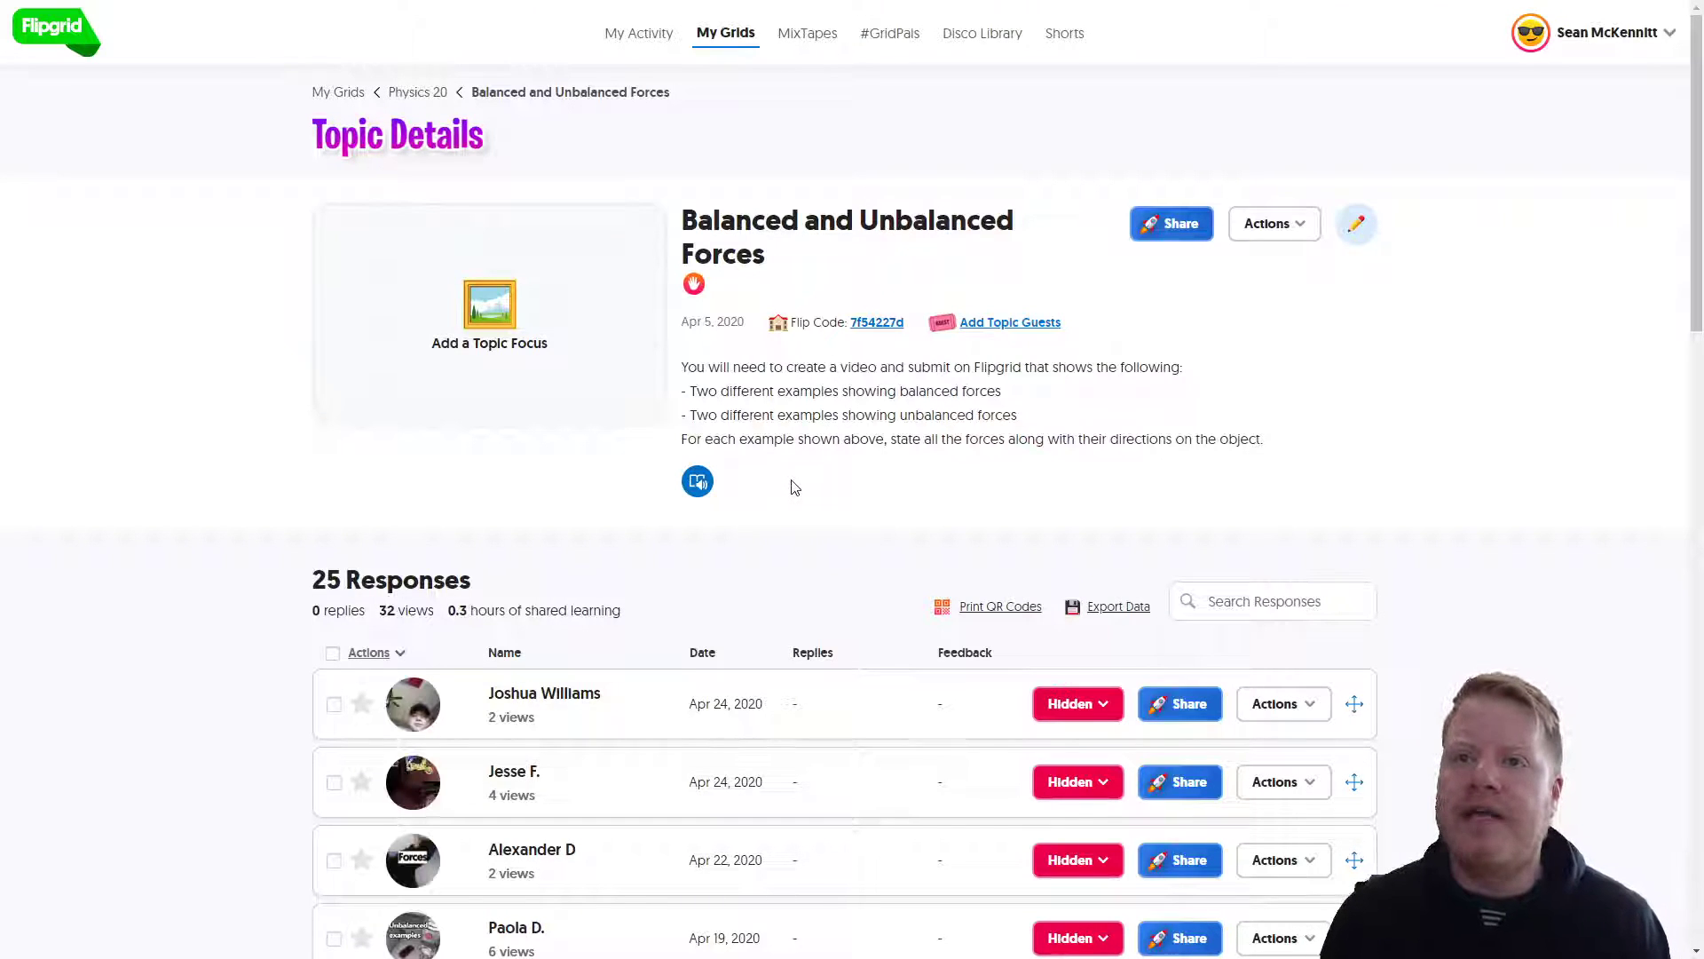
Step: Open My Grids and scroll through the six existing grids
{"action": "left_click", "coordinate": [343, 92]}
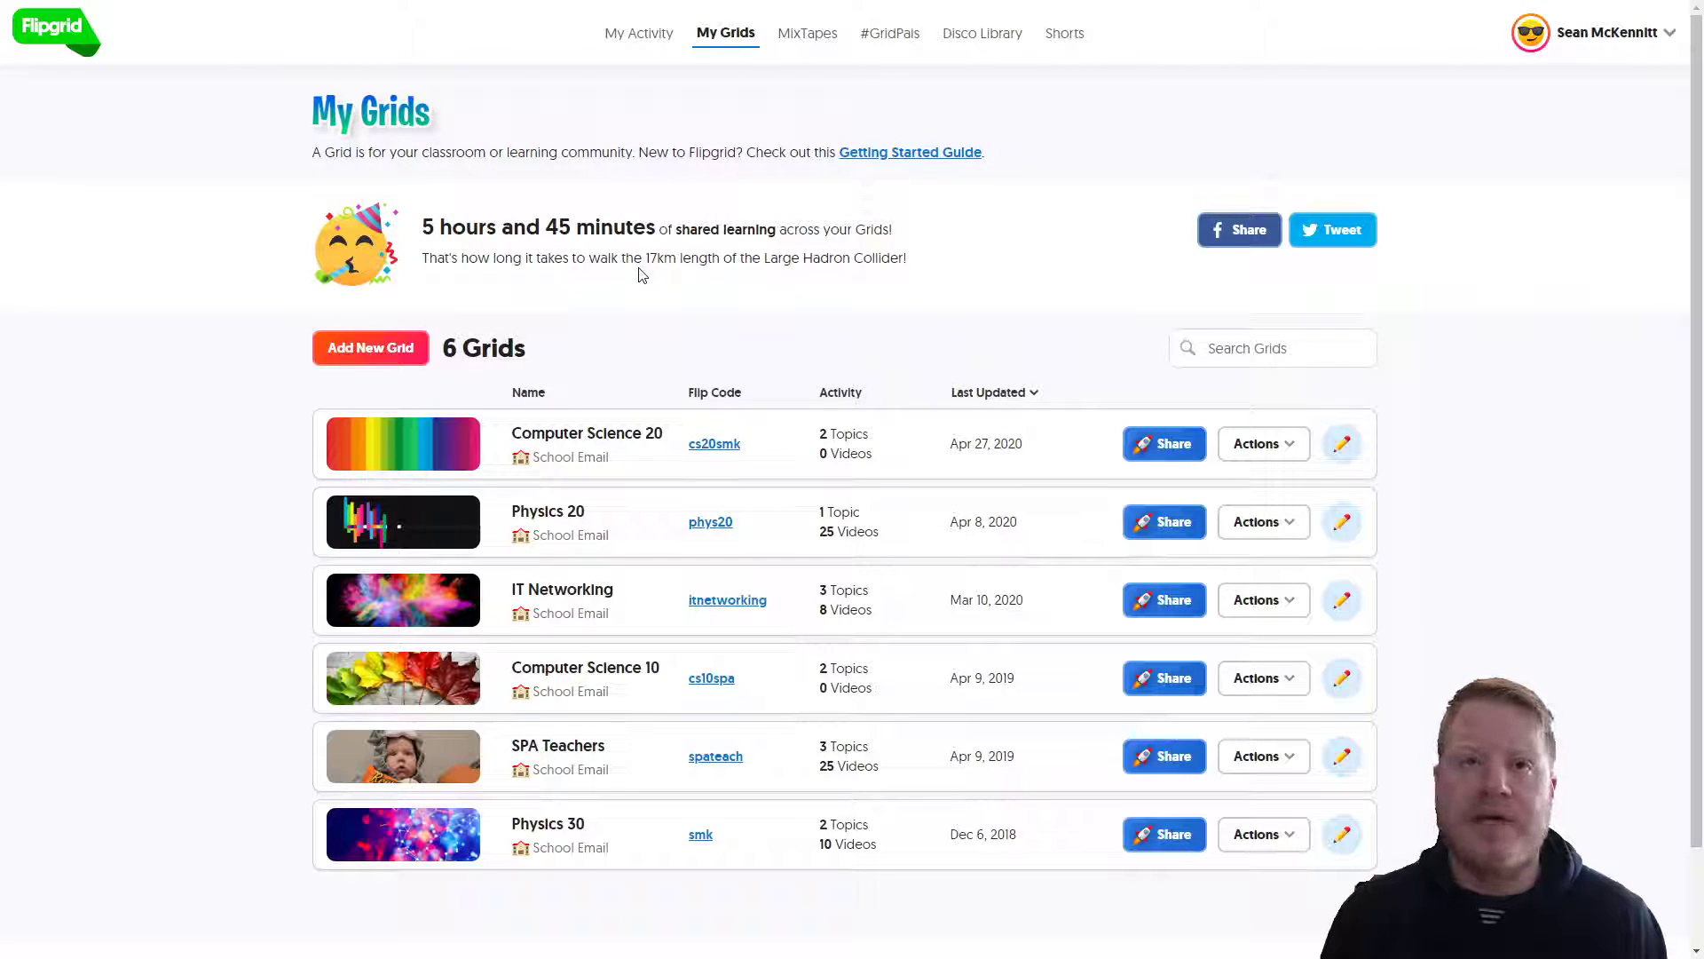
{"action": "scroll", "coordinate": [609, 456], "scroll_direction": "down", "scroll_amount": 2}
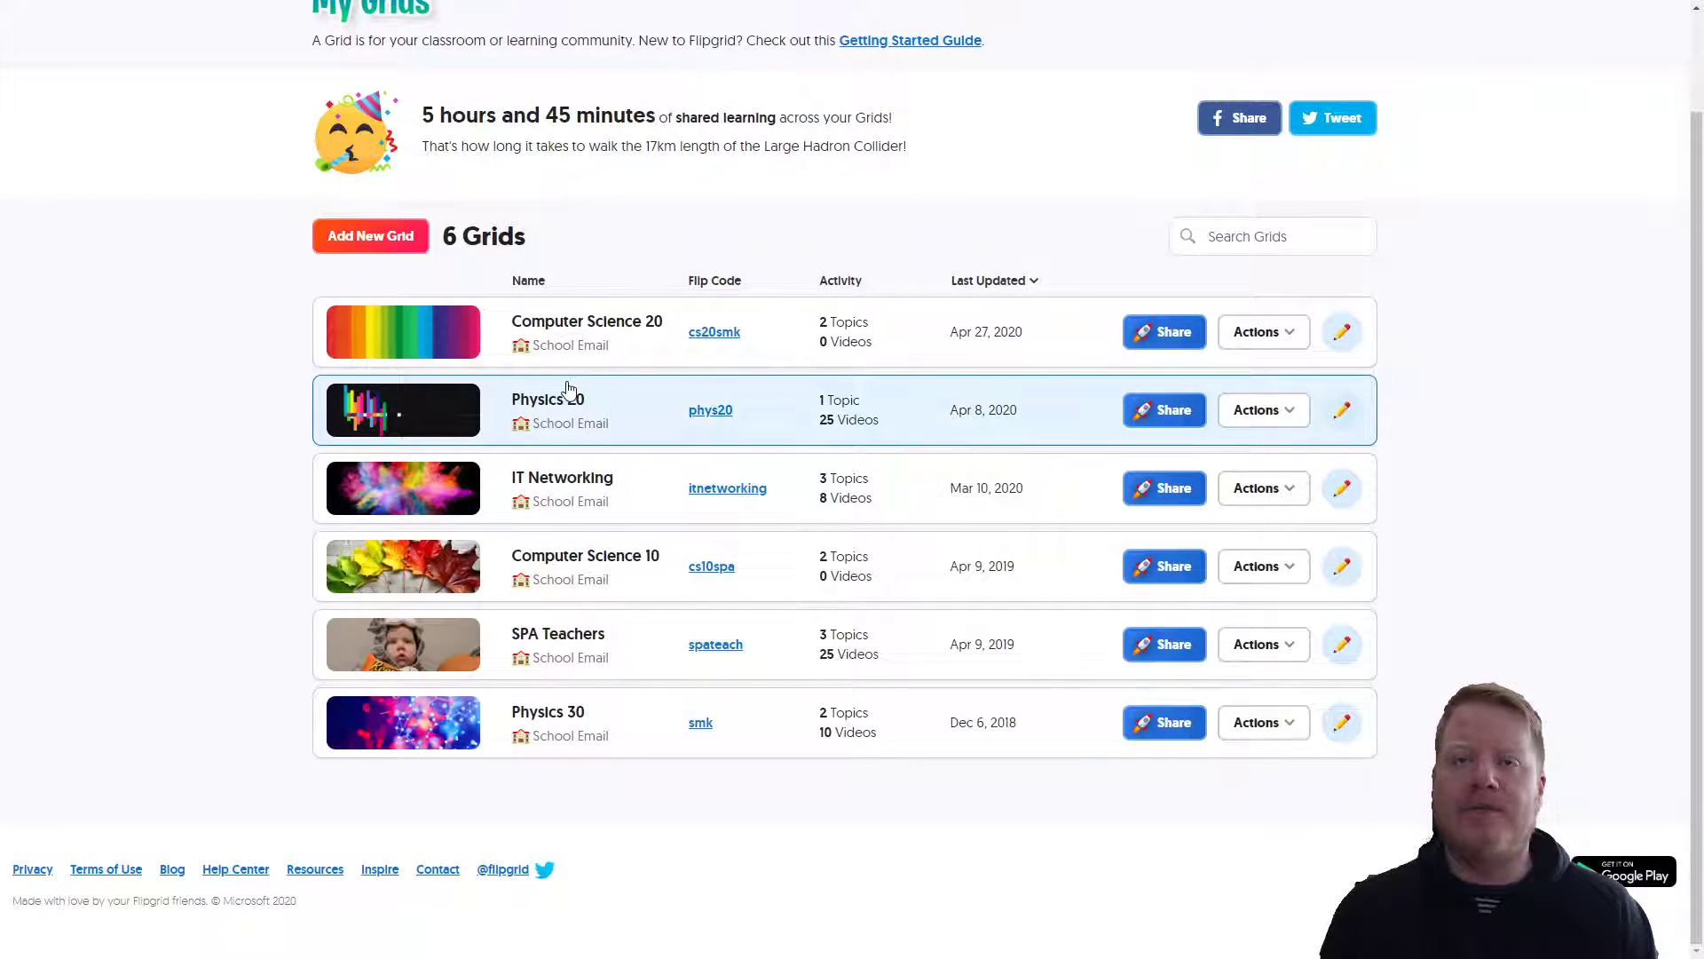
{"action": "scroll", "coordinate": [568, 388], "scroll_direction": "up", "scroll_amount": 1}
Step: Start a new grid named 'Computer Science 10' using the School Email type
{"action": "left_click", "coordinate": [391, 336]}
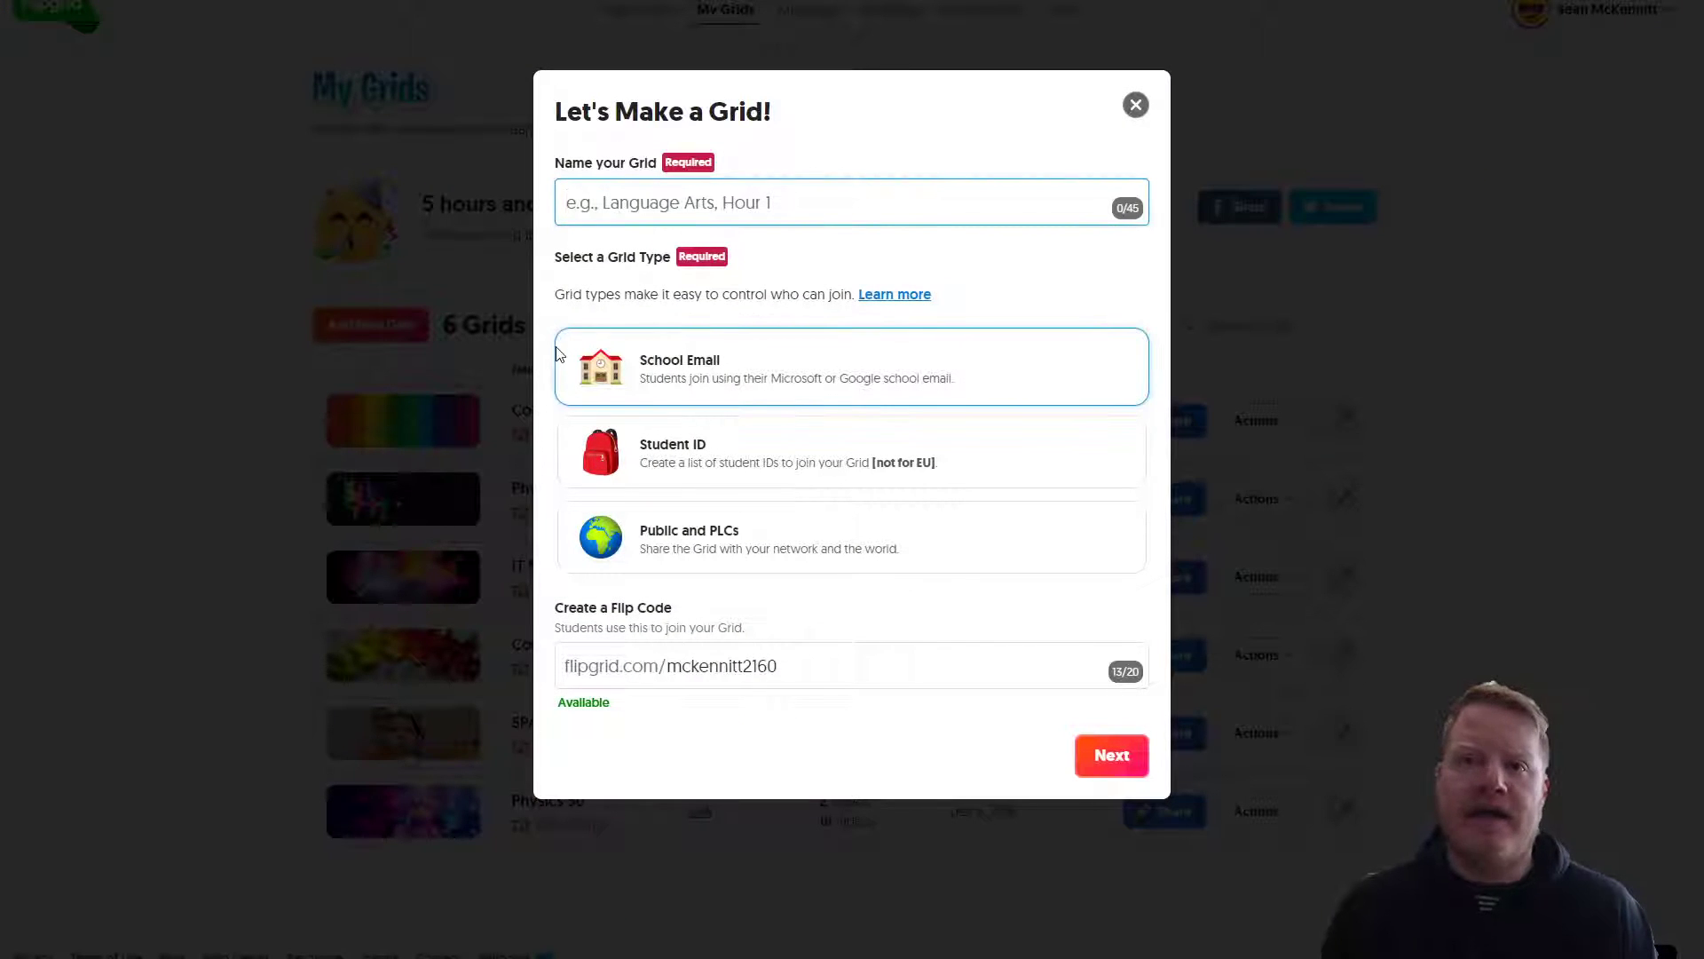
{"action": "type", "text": "Comp"}
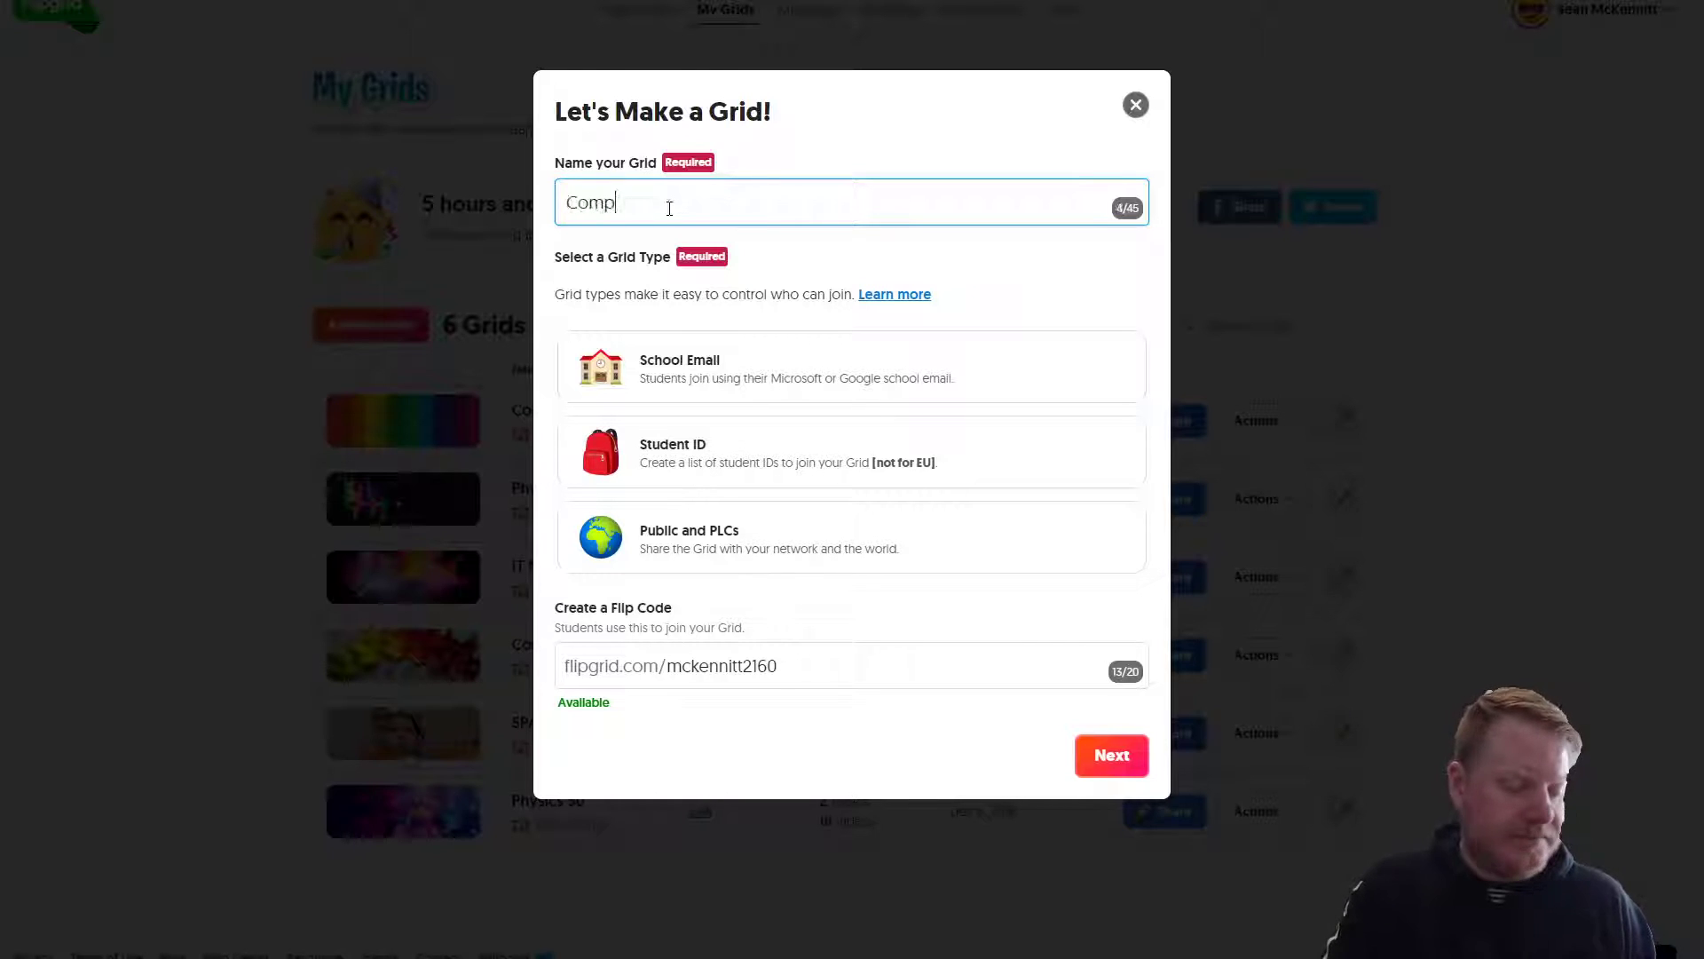
{"action": "type", "text": "uter Science 10"}
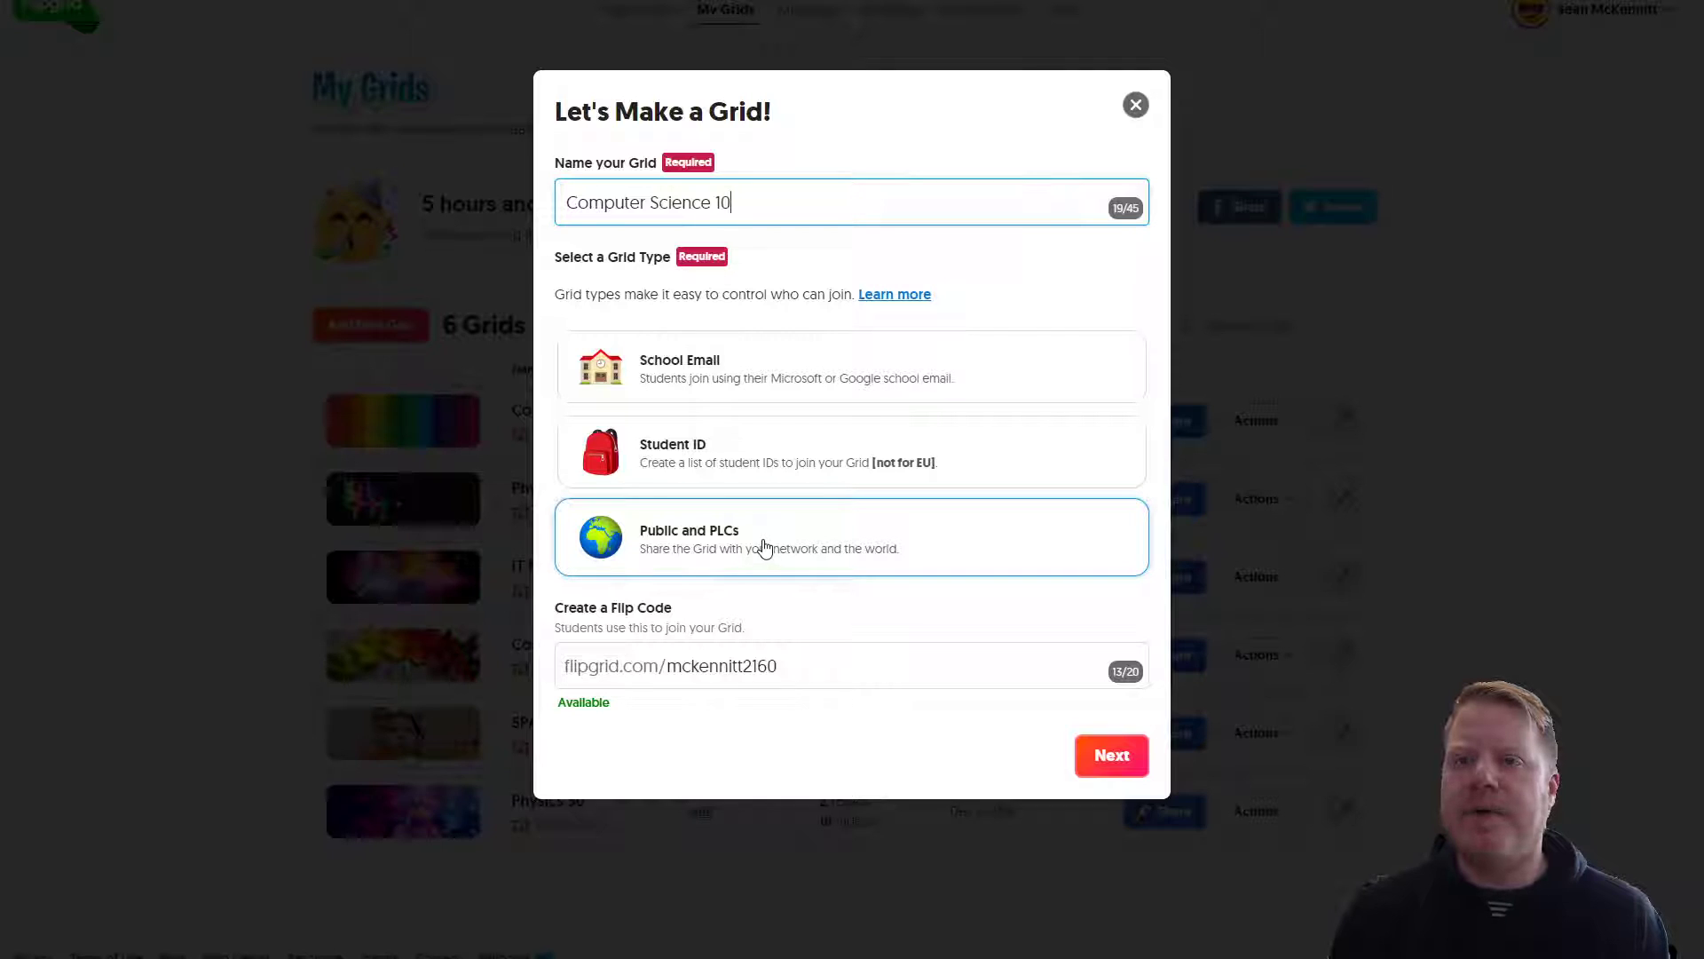
{"action": "left_click", "coordinate": [755, 365]}
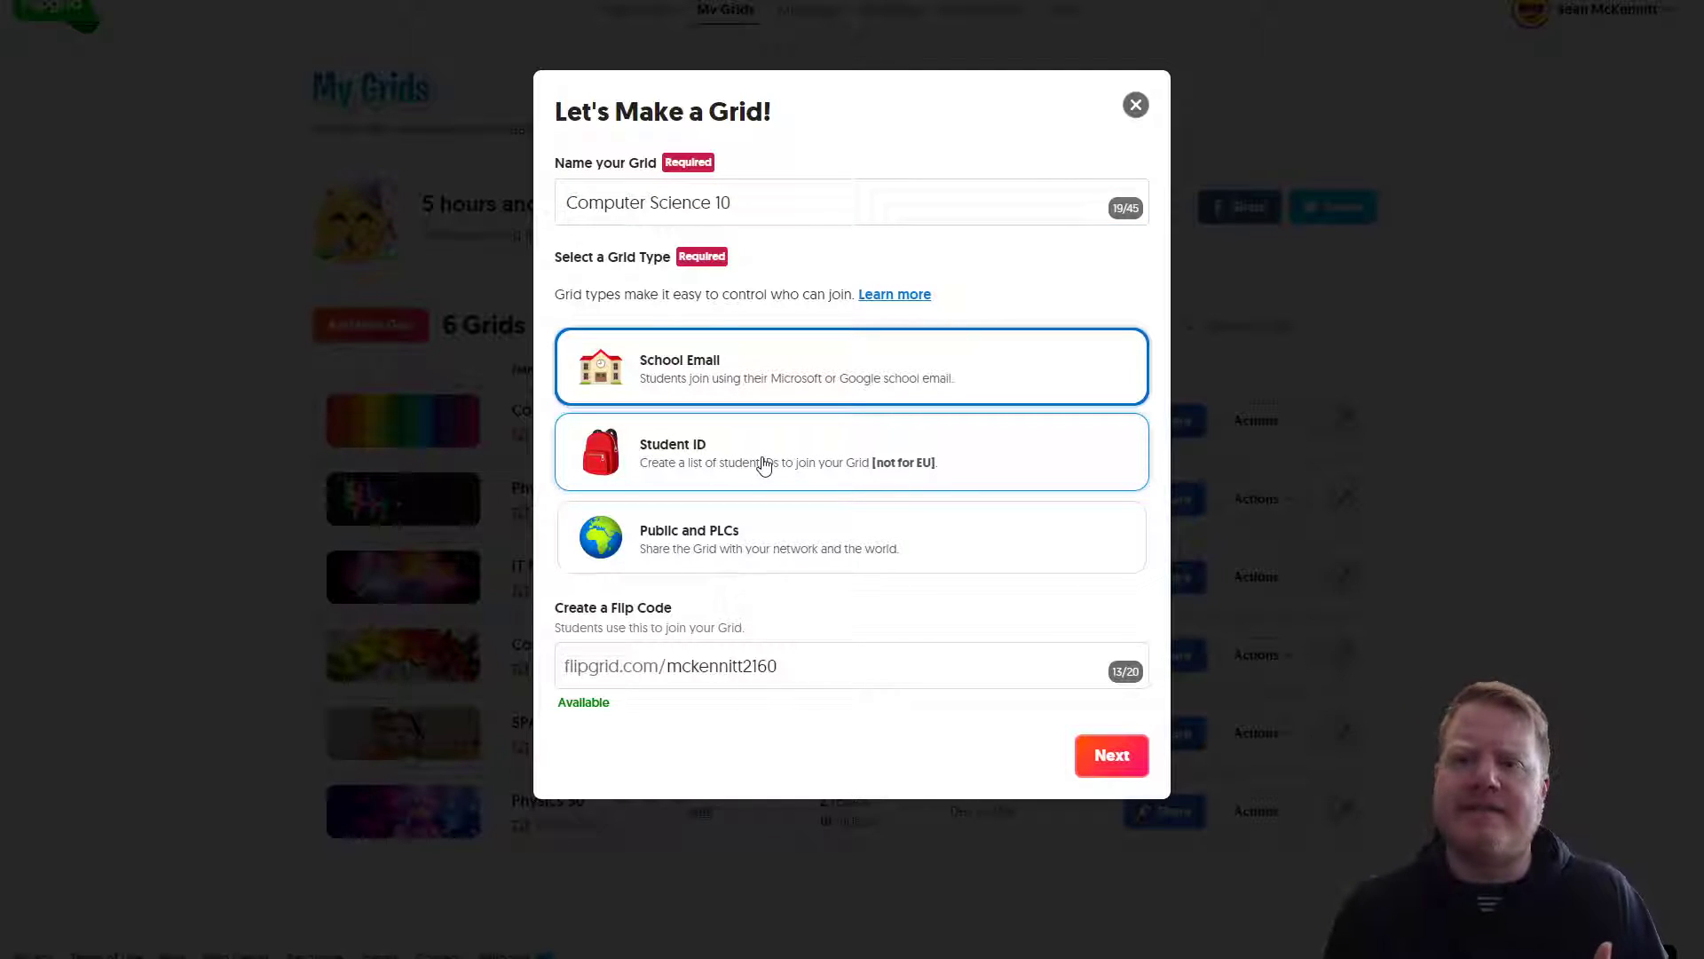
{"action": "left_click_drag", "start_coordinate": [780, 666], "coordinate": [669, 711]}
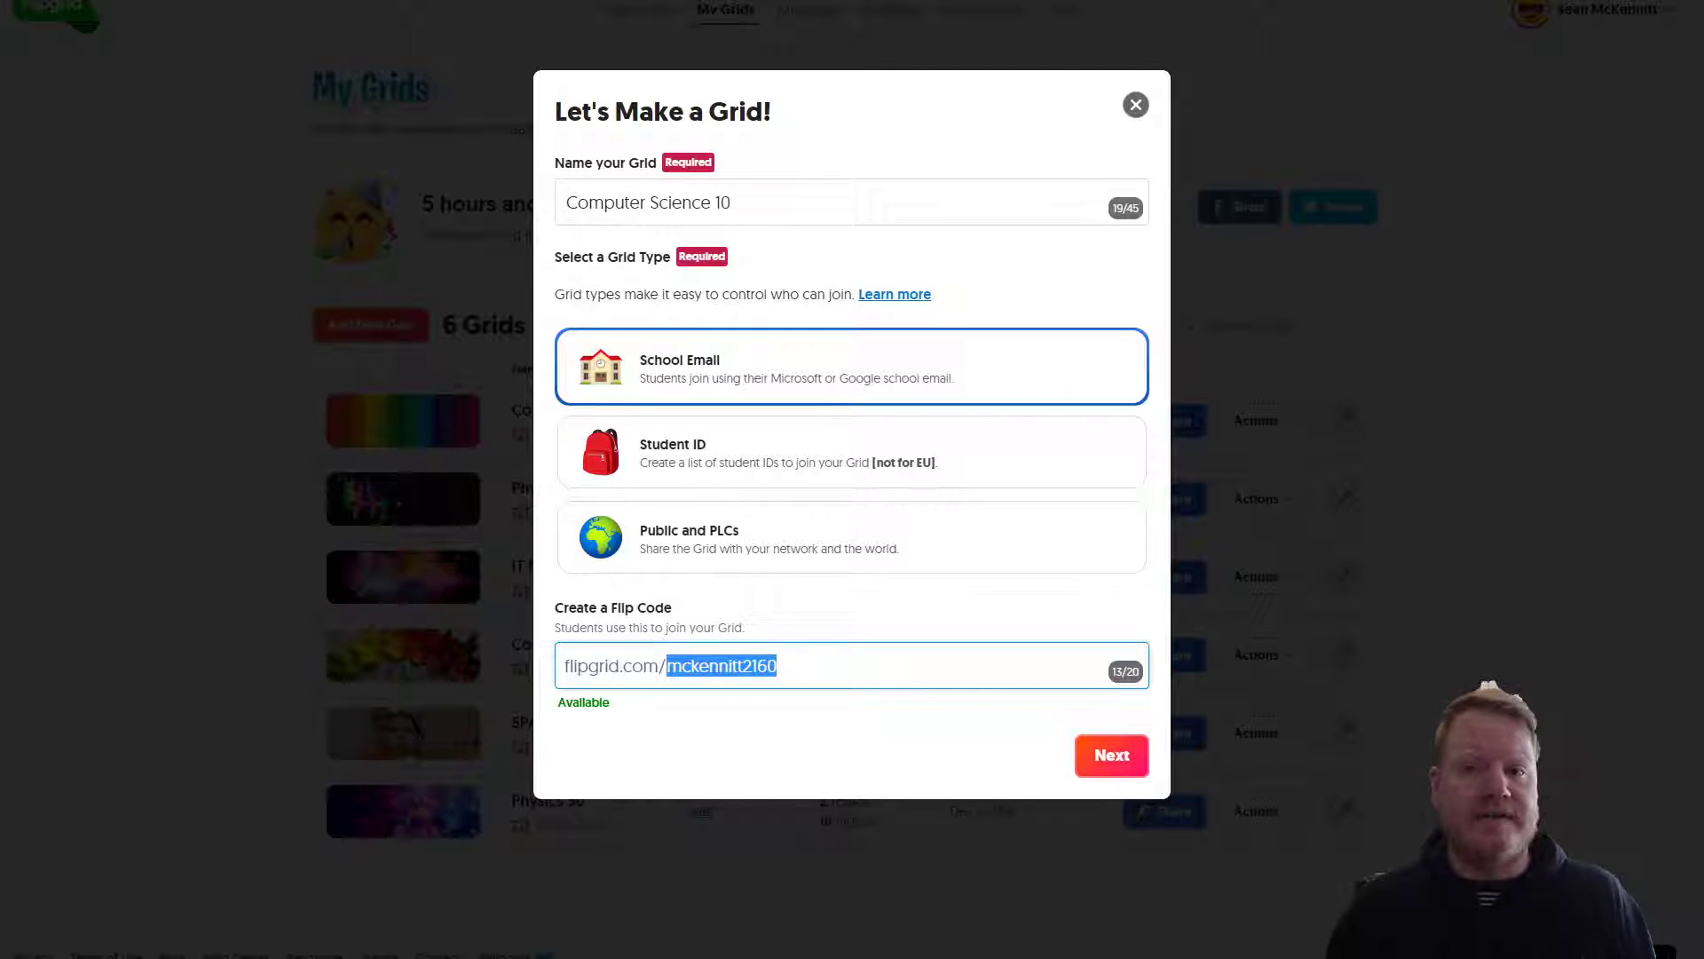
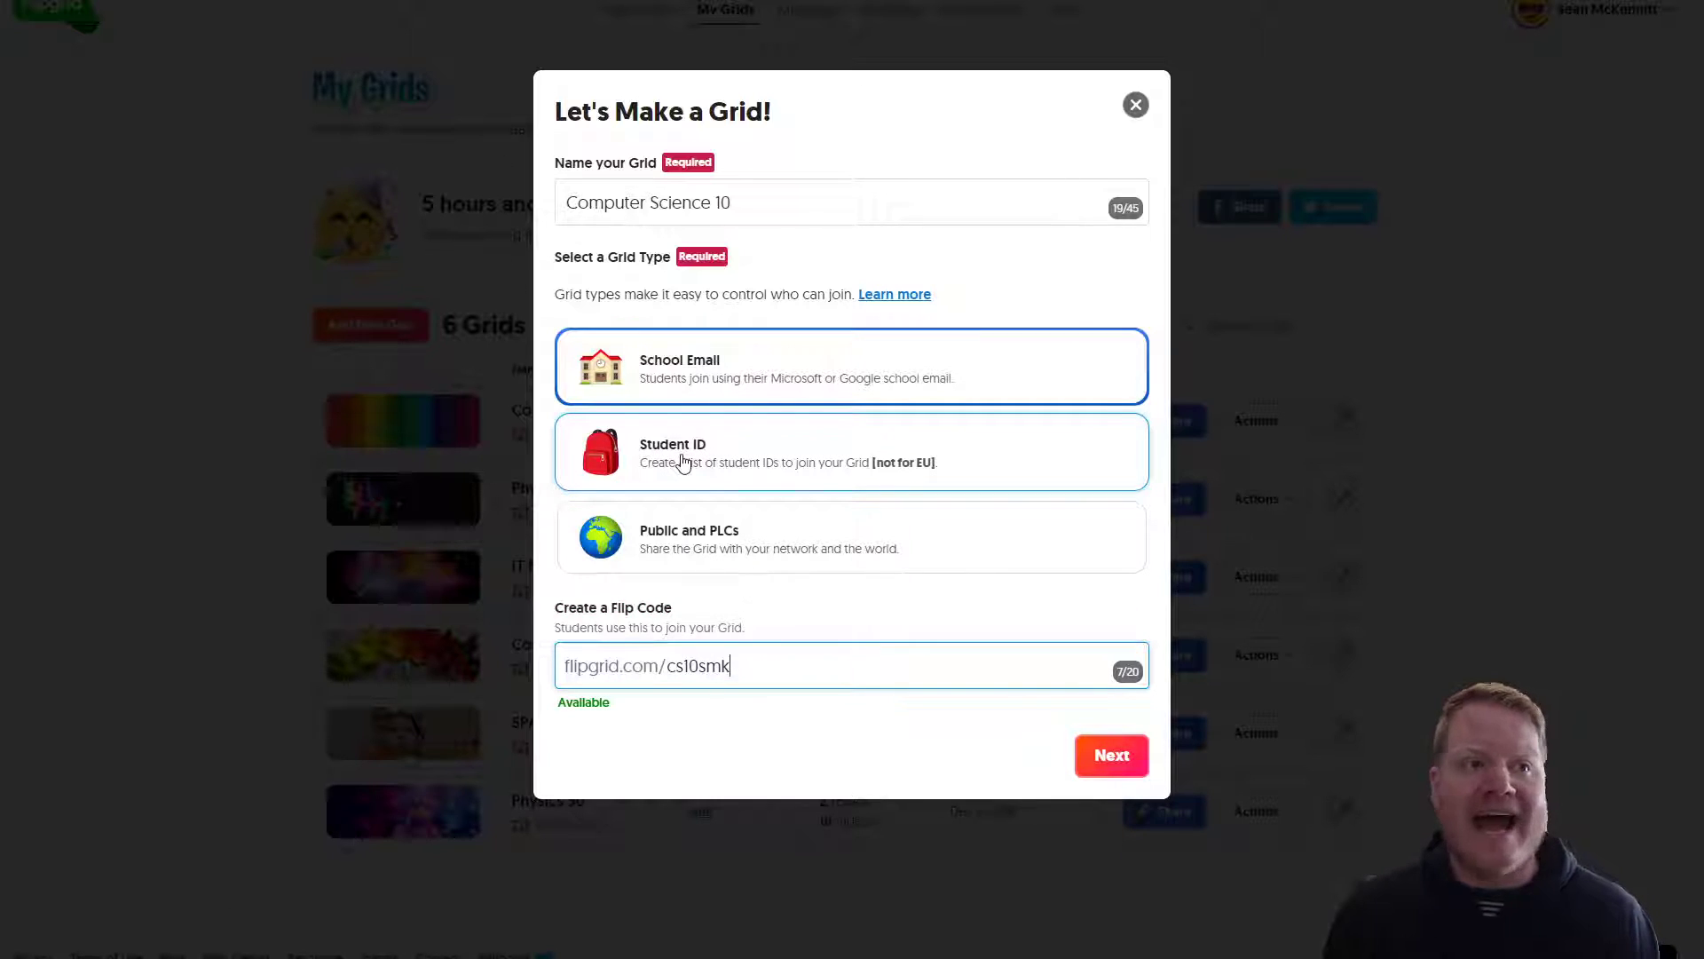
{"action": "left_click", "coordinate": [721, 376]}
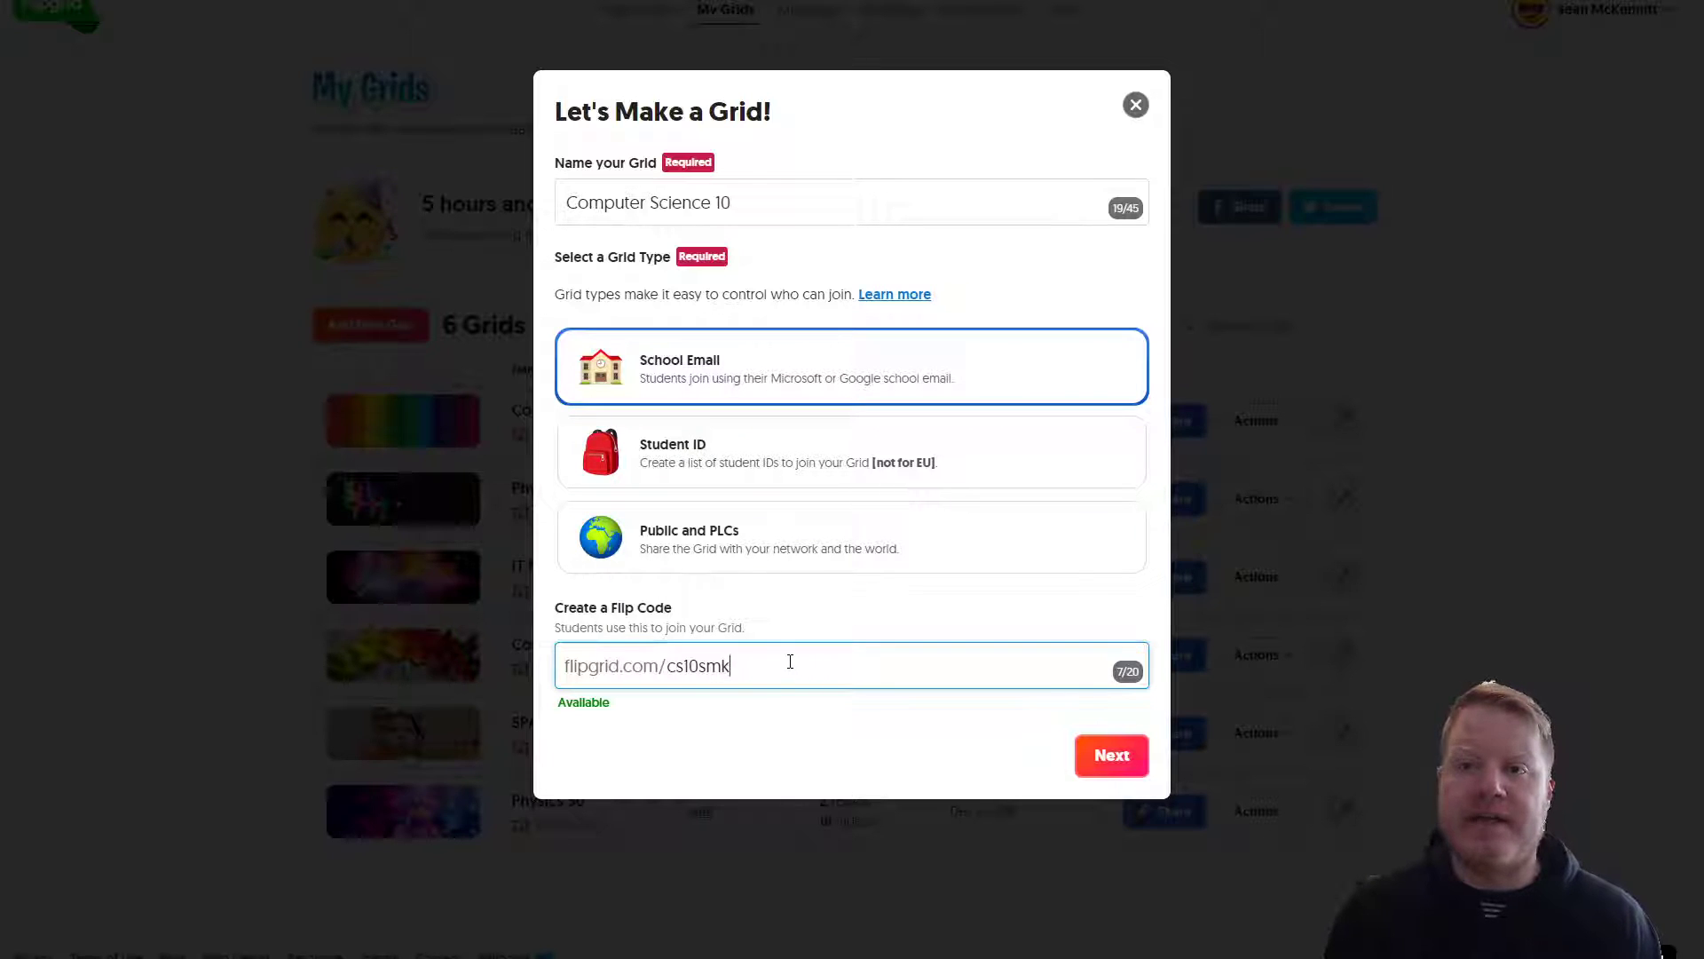
{"action": "left_click_drag", "start_coordinate": [733, 665], "coordinate": [521, 665]}
{"action": "left_click", "coordinate": [751, 659]}
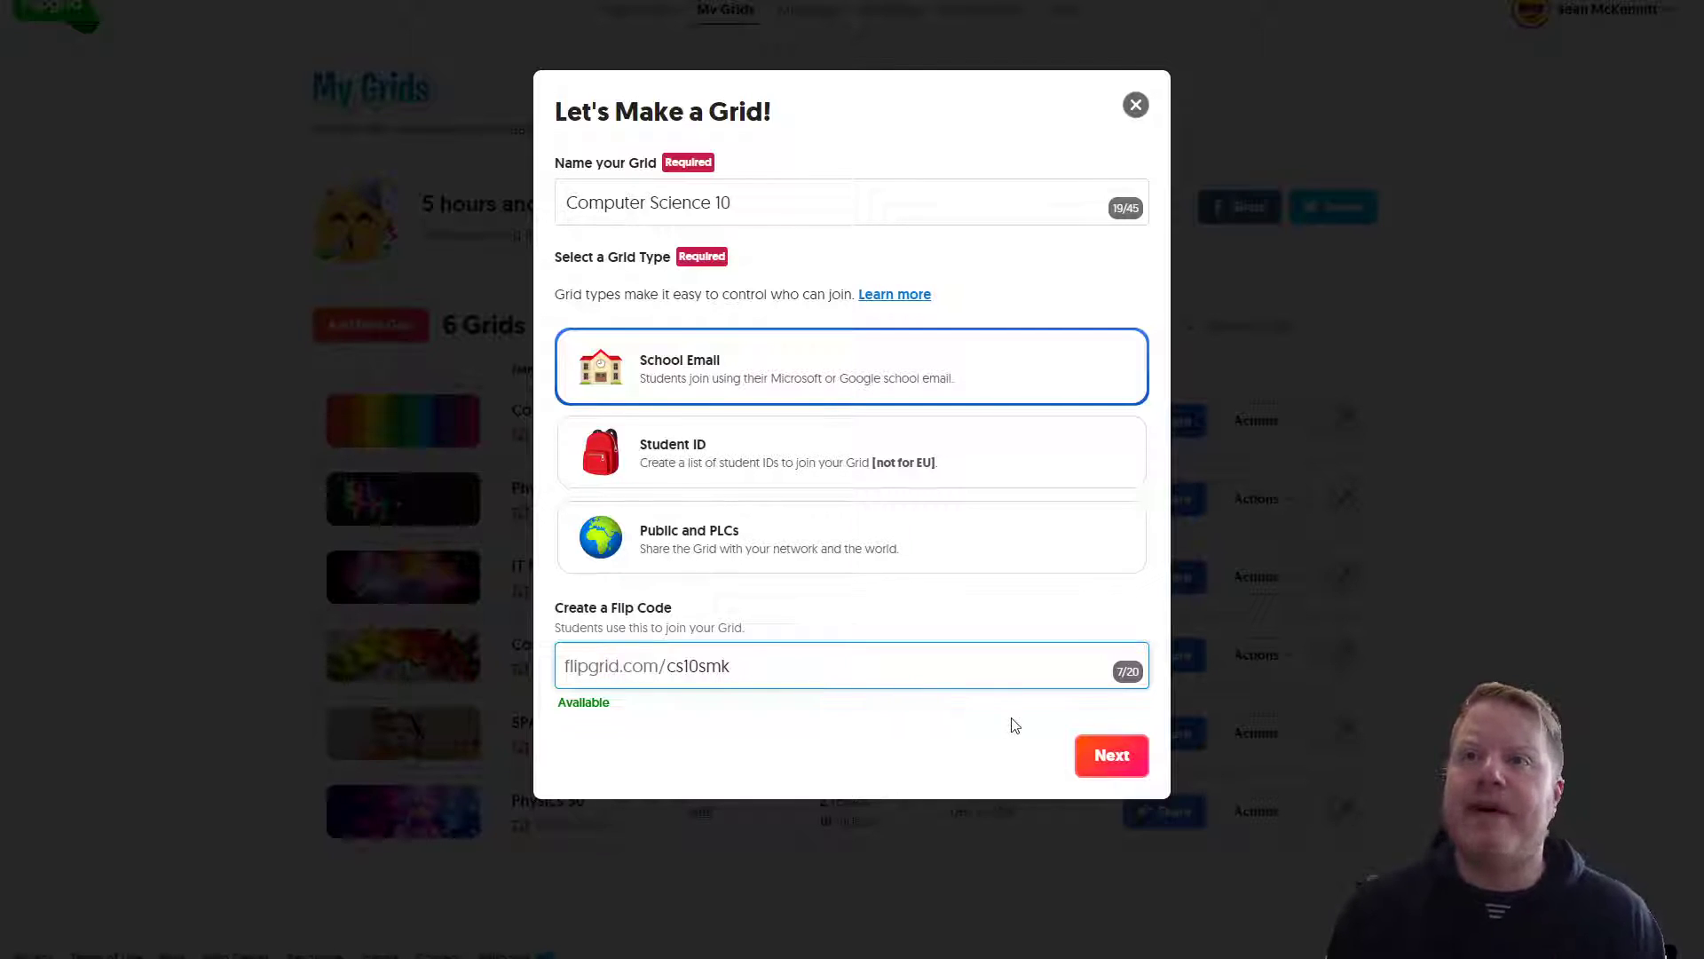
{"action": "left_click", "coordinate": [1114, 755]}
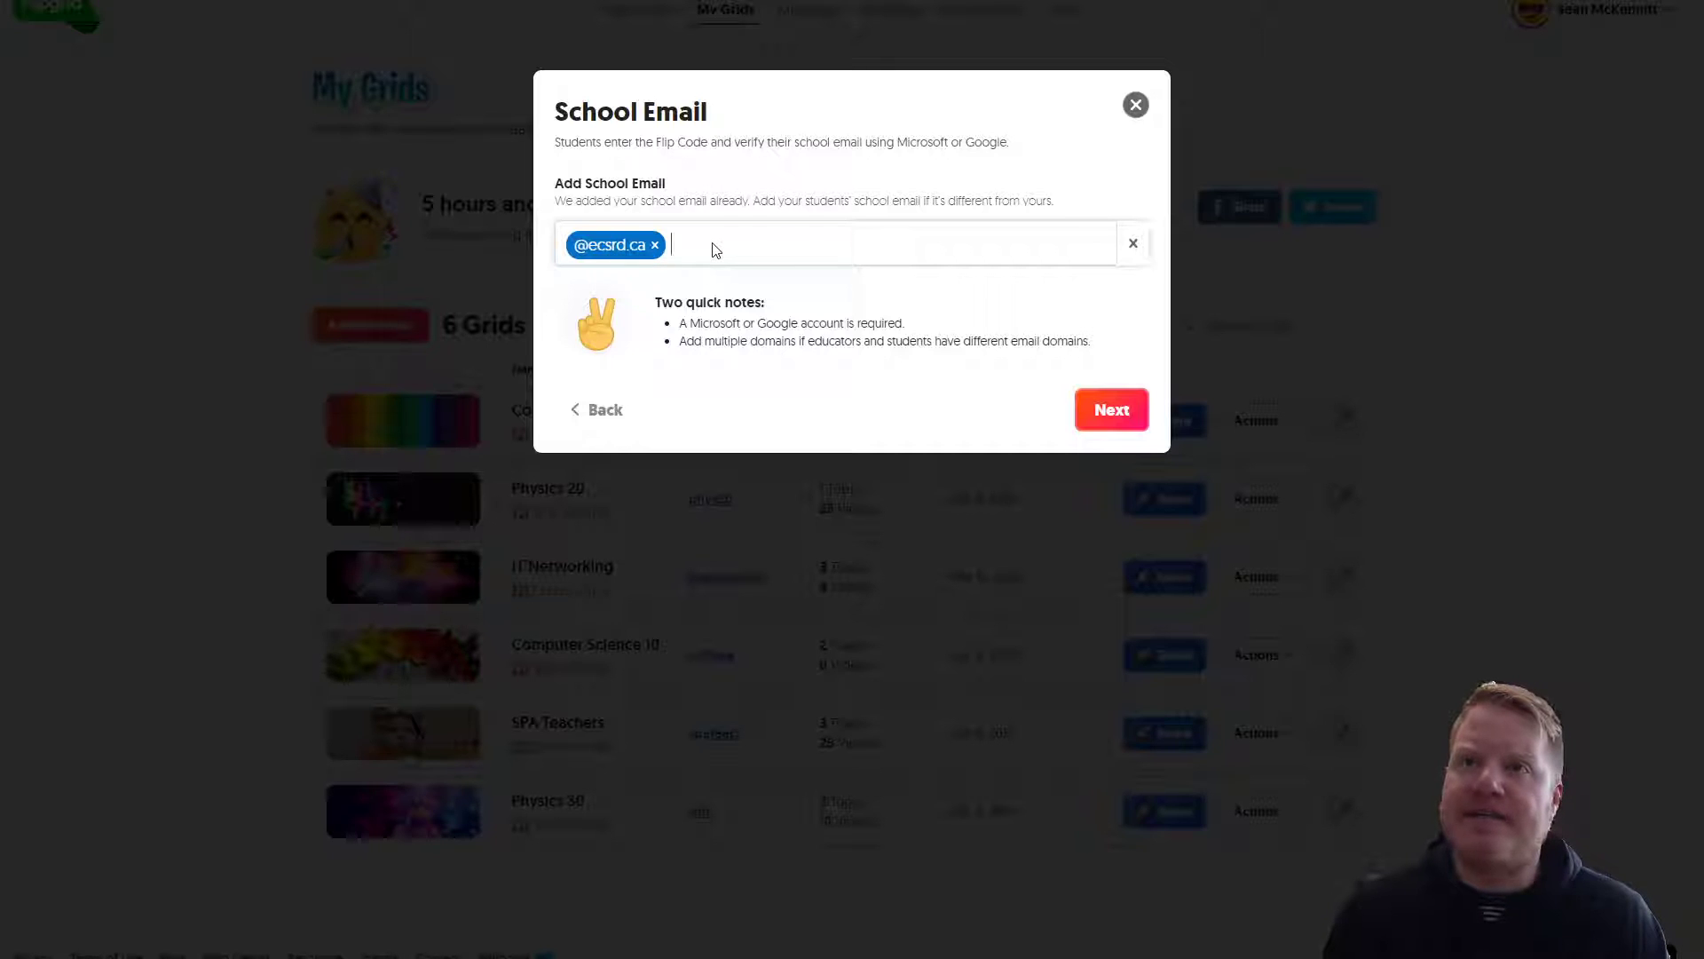
{"action": "type", "text": "@m"}
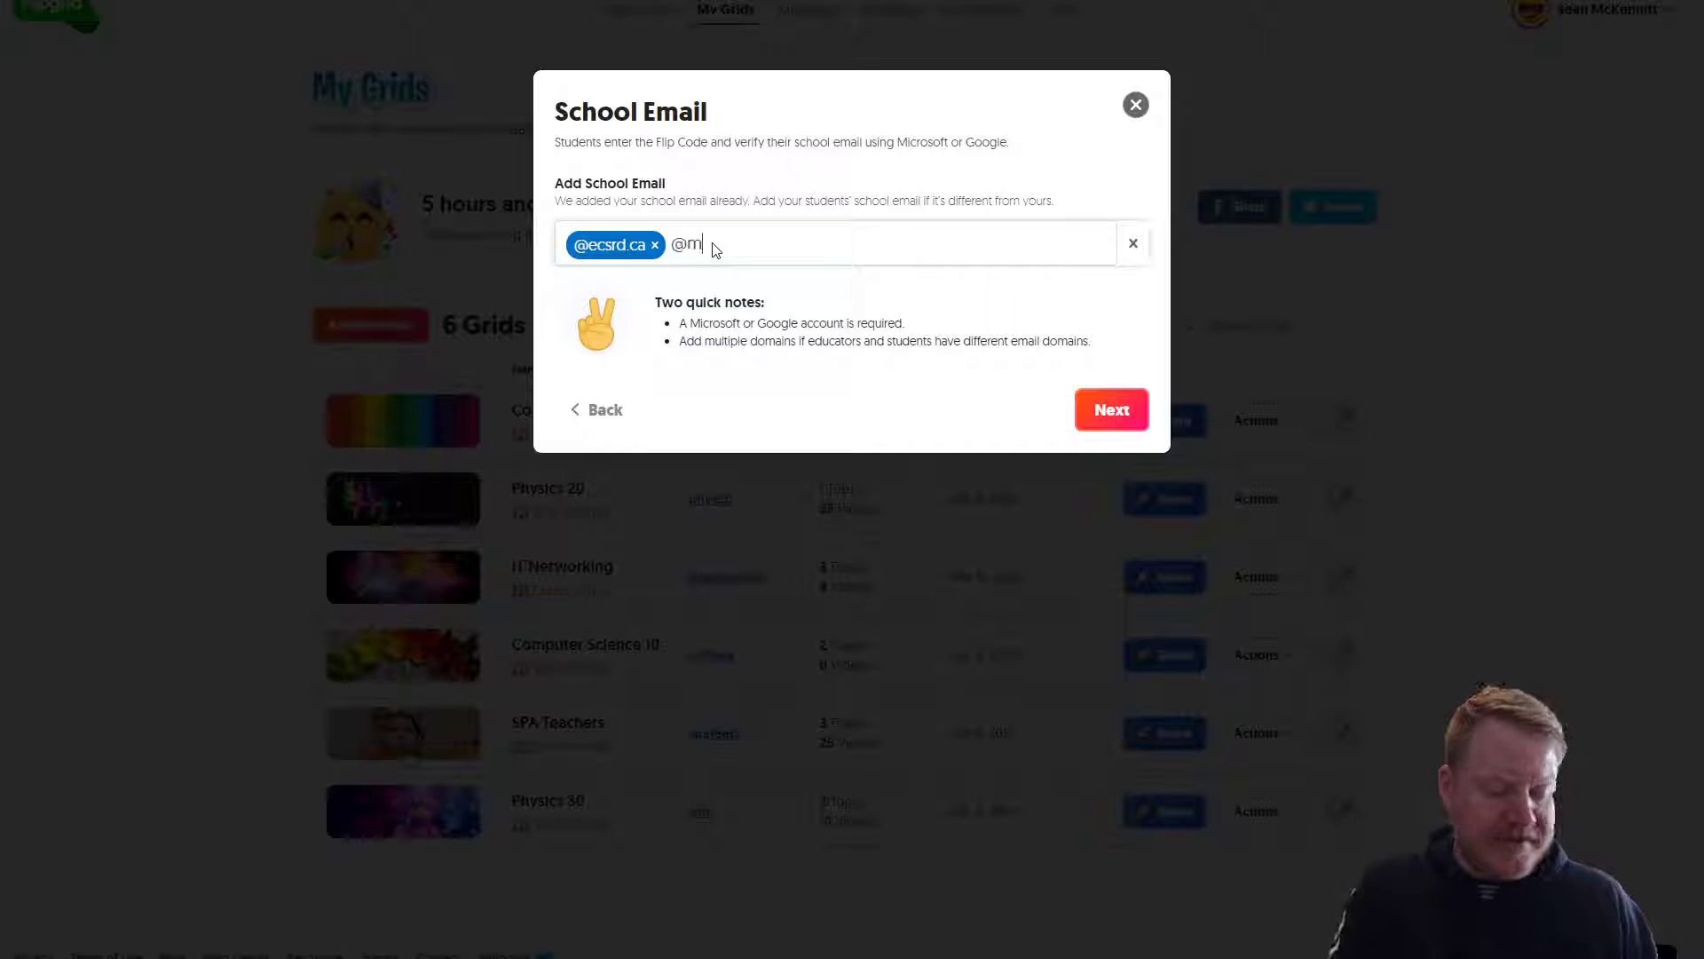
{"action": "type", "text": "y.ecsrd.ca"}
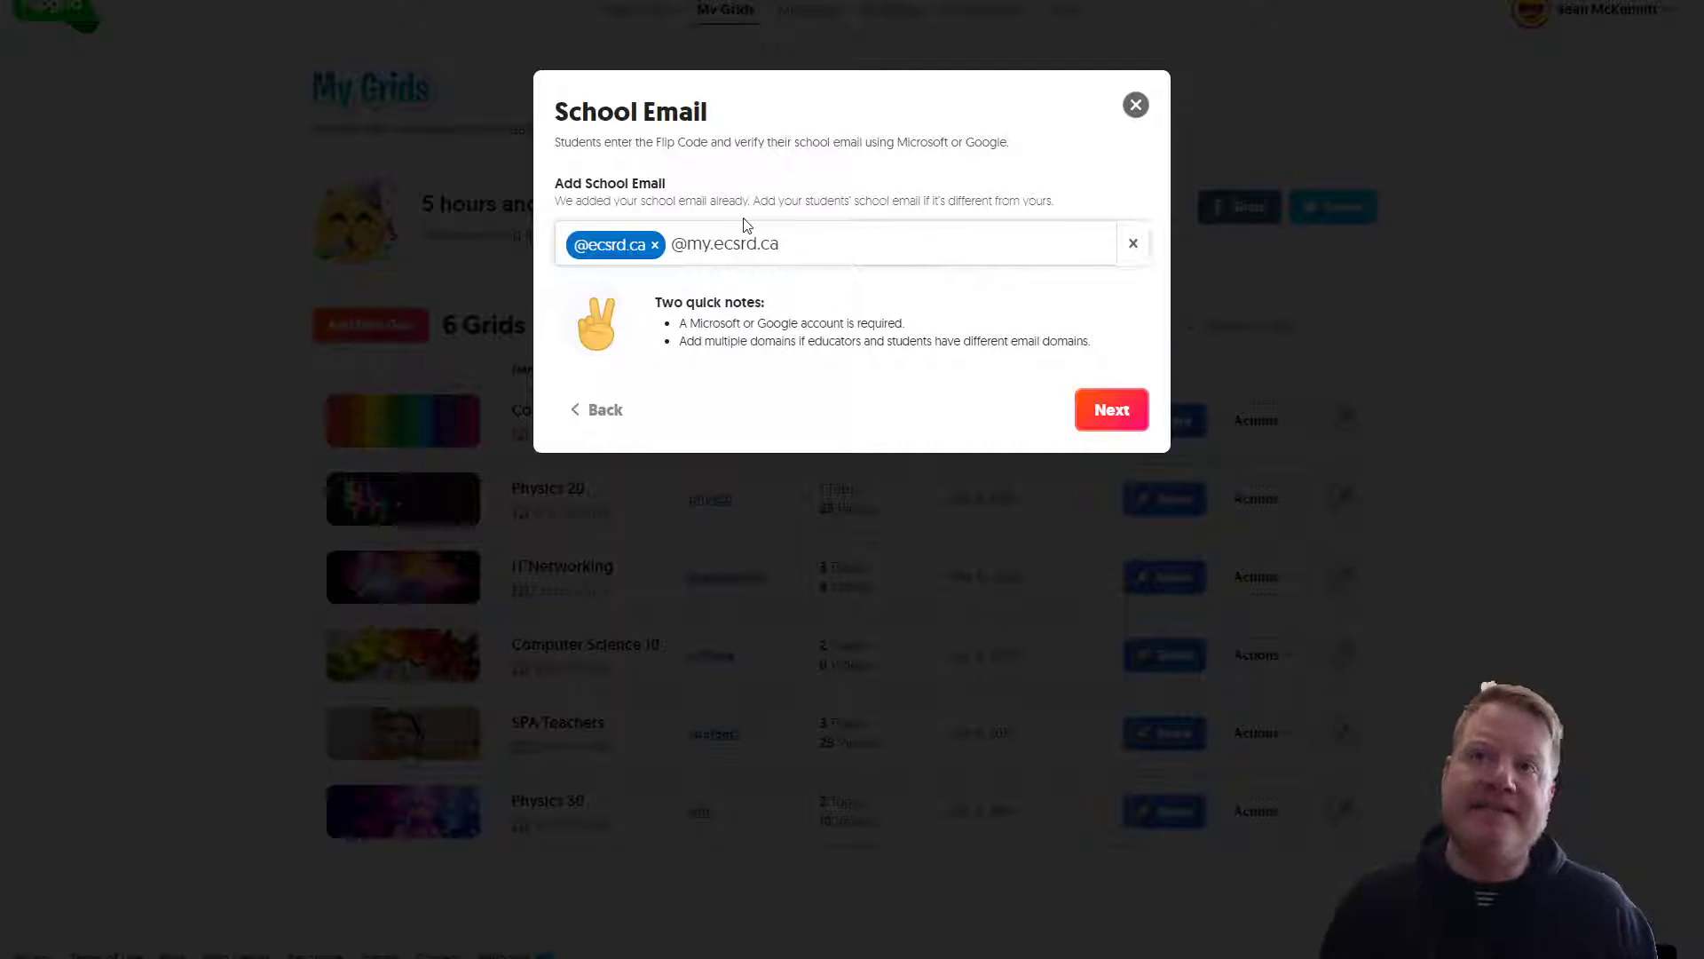
{"action": "key", "text": "Return"}
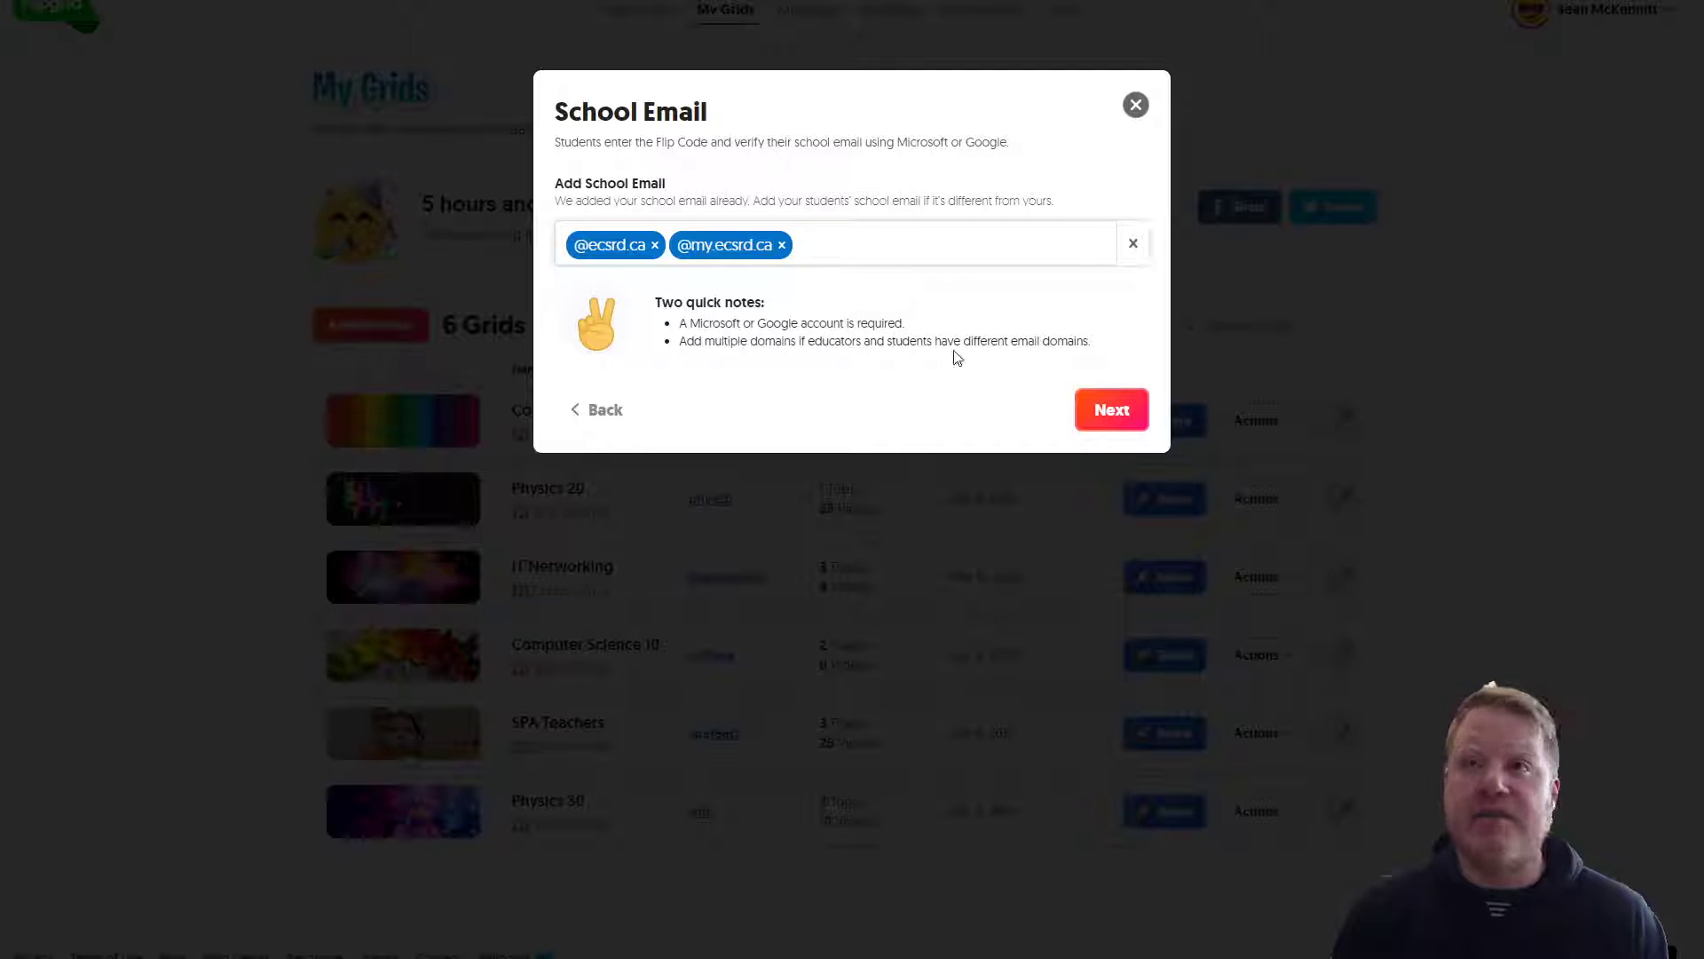
Step: Finish the grid setup and go to the Computer Science 10 grid details page
{"action": "left_click", "coordinate": [1114, 411]}
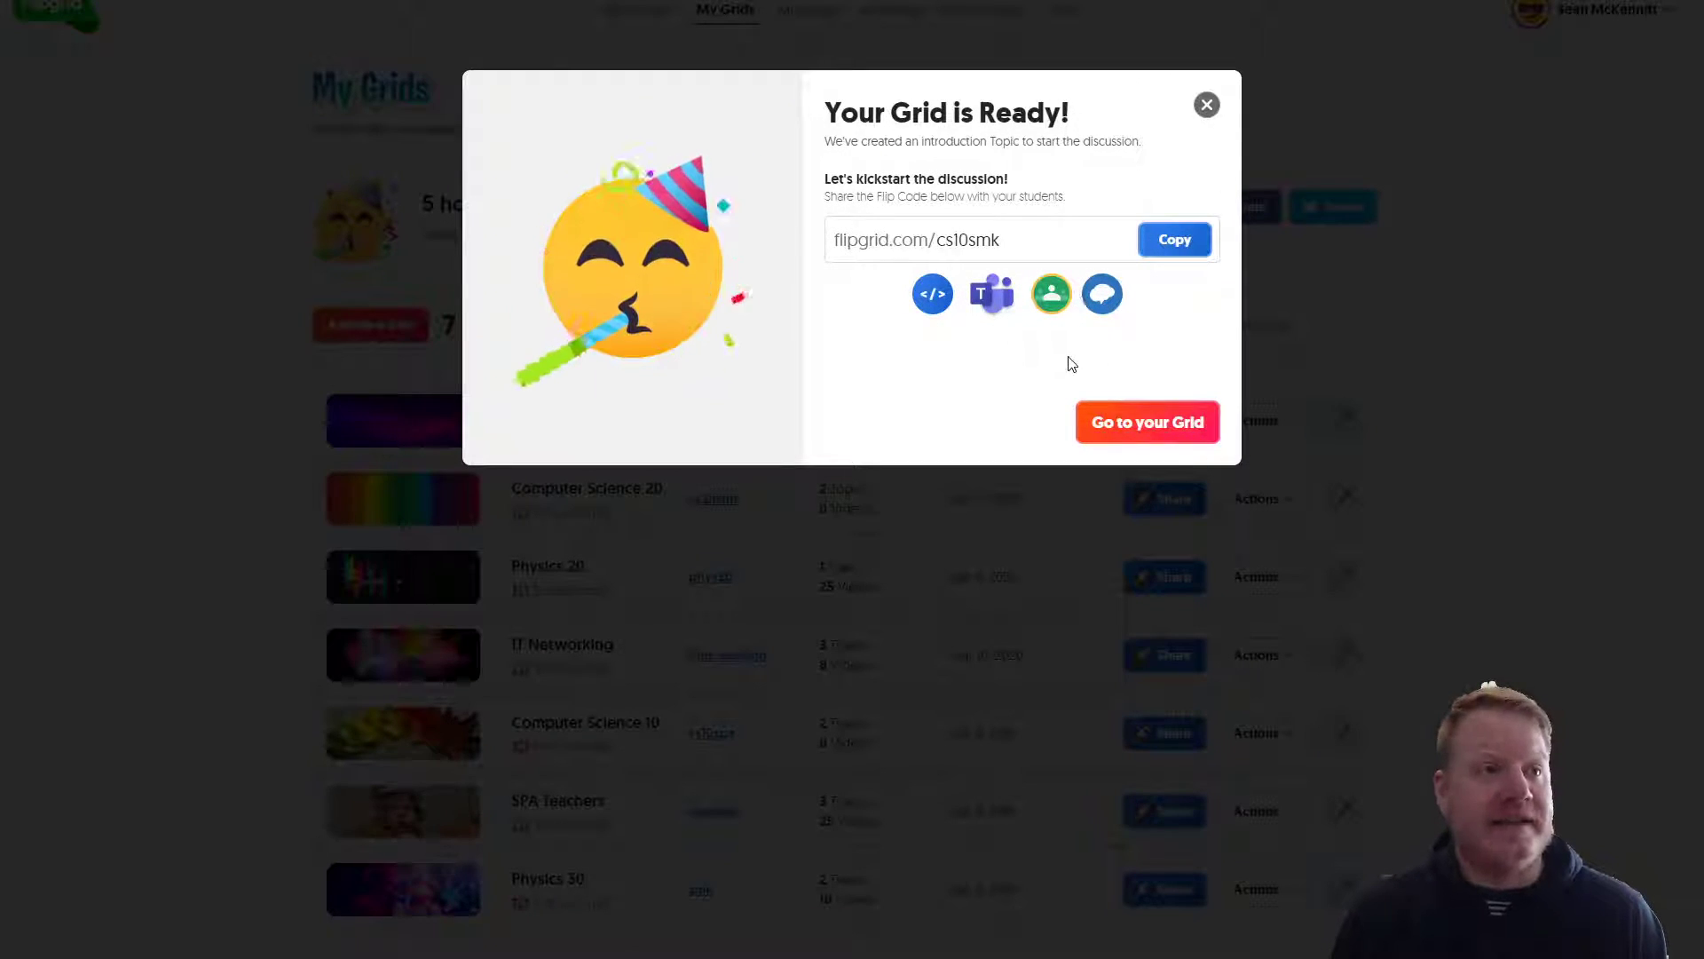
{"action": "left_click", "coordinate": [1154, 424]}
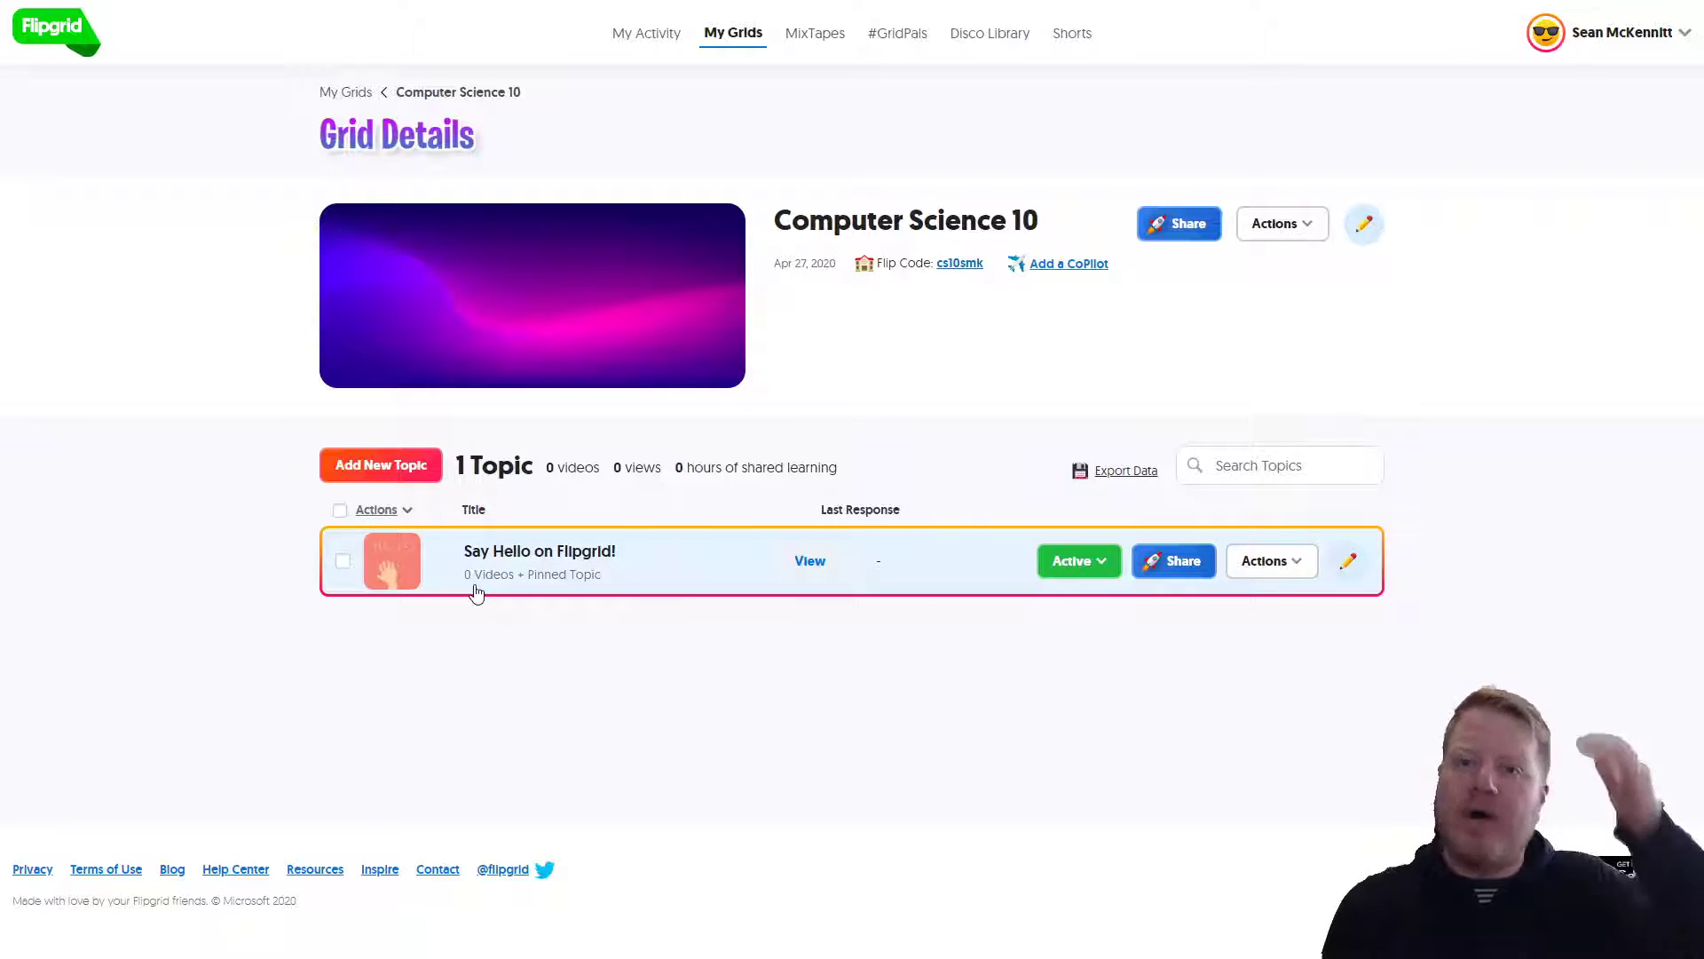
Step: Add a topic 'Perimeter and Area Calculator' with prompt 'Show and explain how their calculator program works'
{"action": "left_click", "coordinate": [405, 486]}
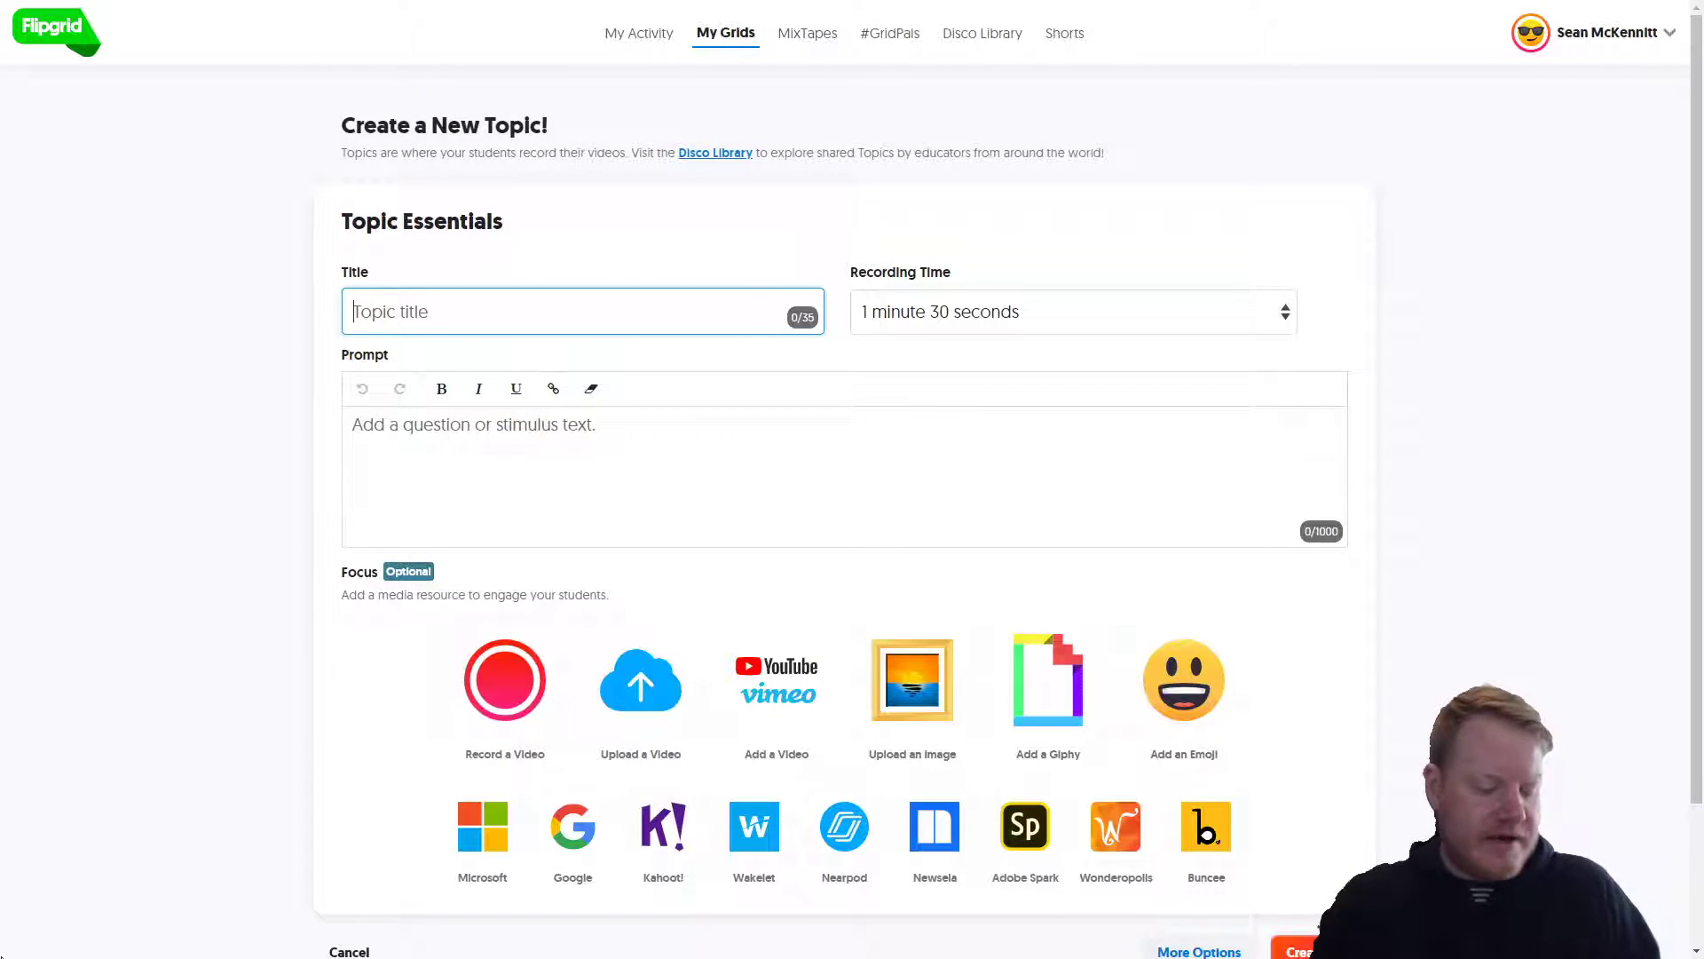
{"action": "type", "text": "Perimeter "}
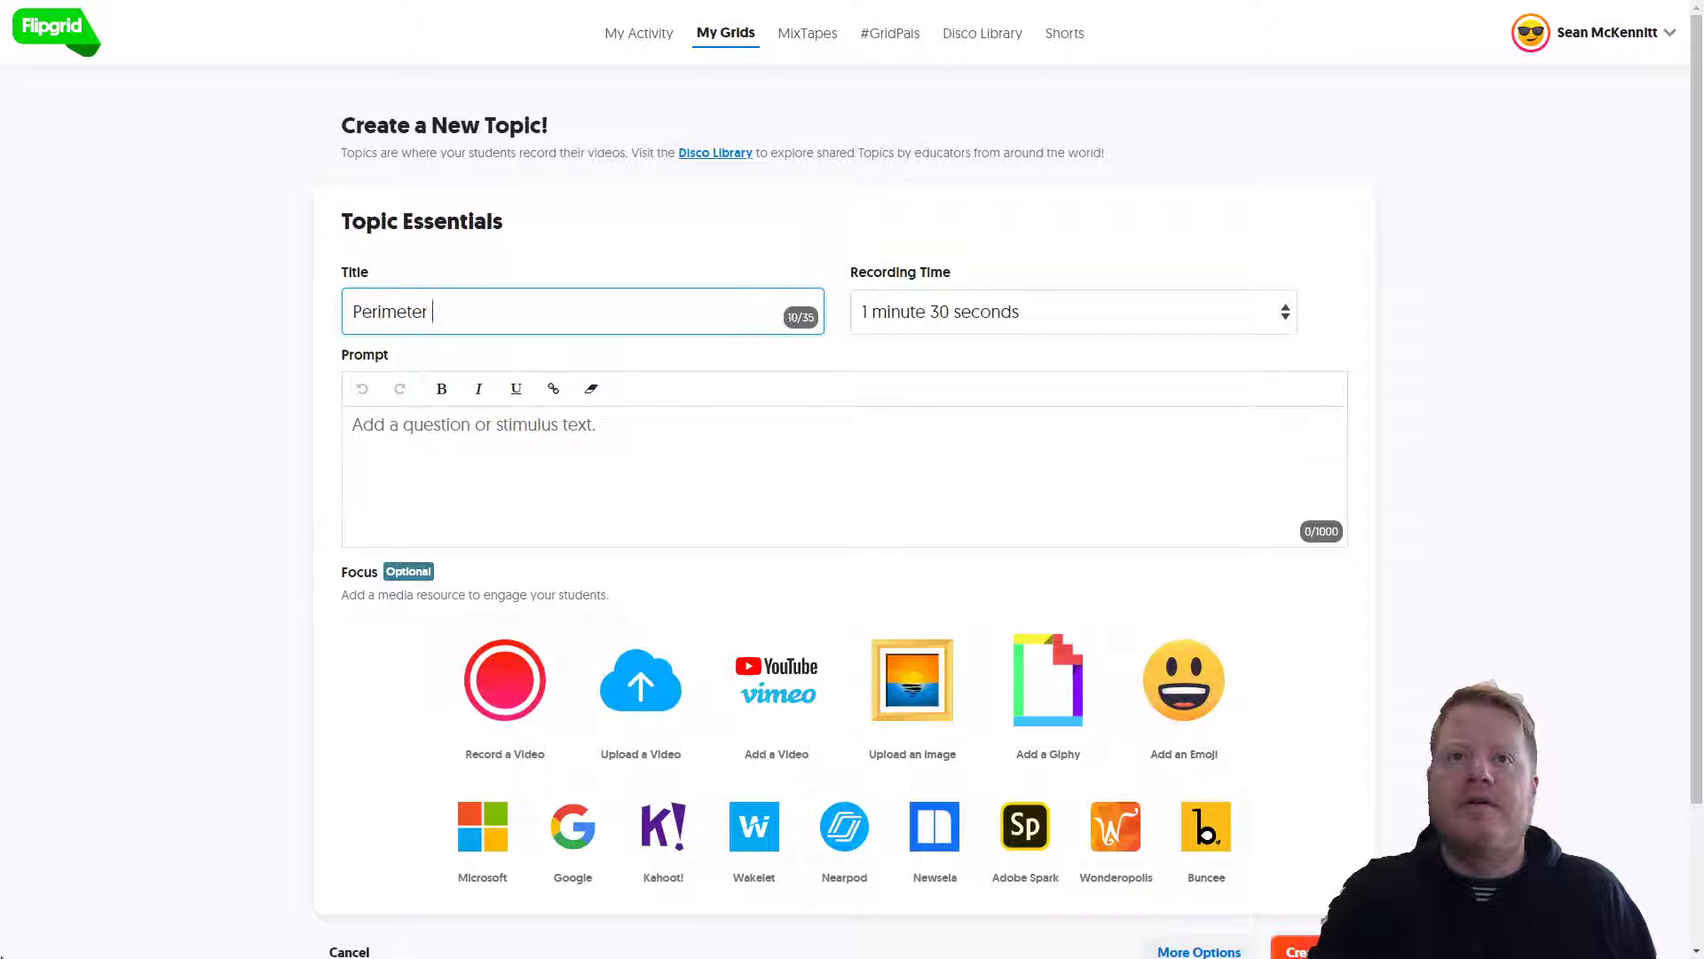
{"action": "type", "text": "and Area Calculator"}
{"action": "left_click", "coordinate": [514, 389]}
{"action": "left_click", "coordinate": [514, 392]}
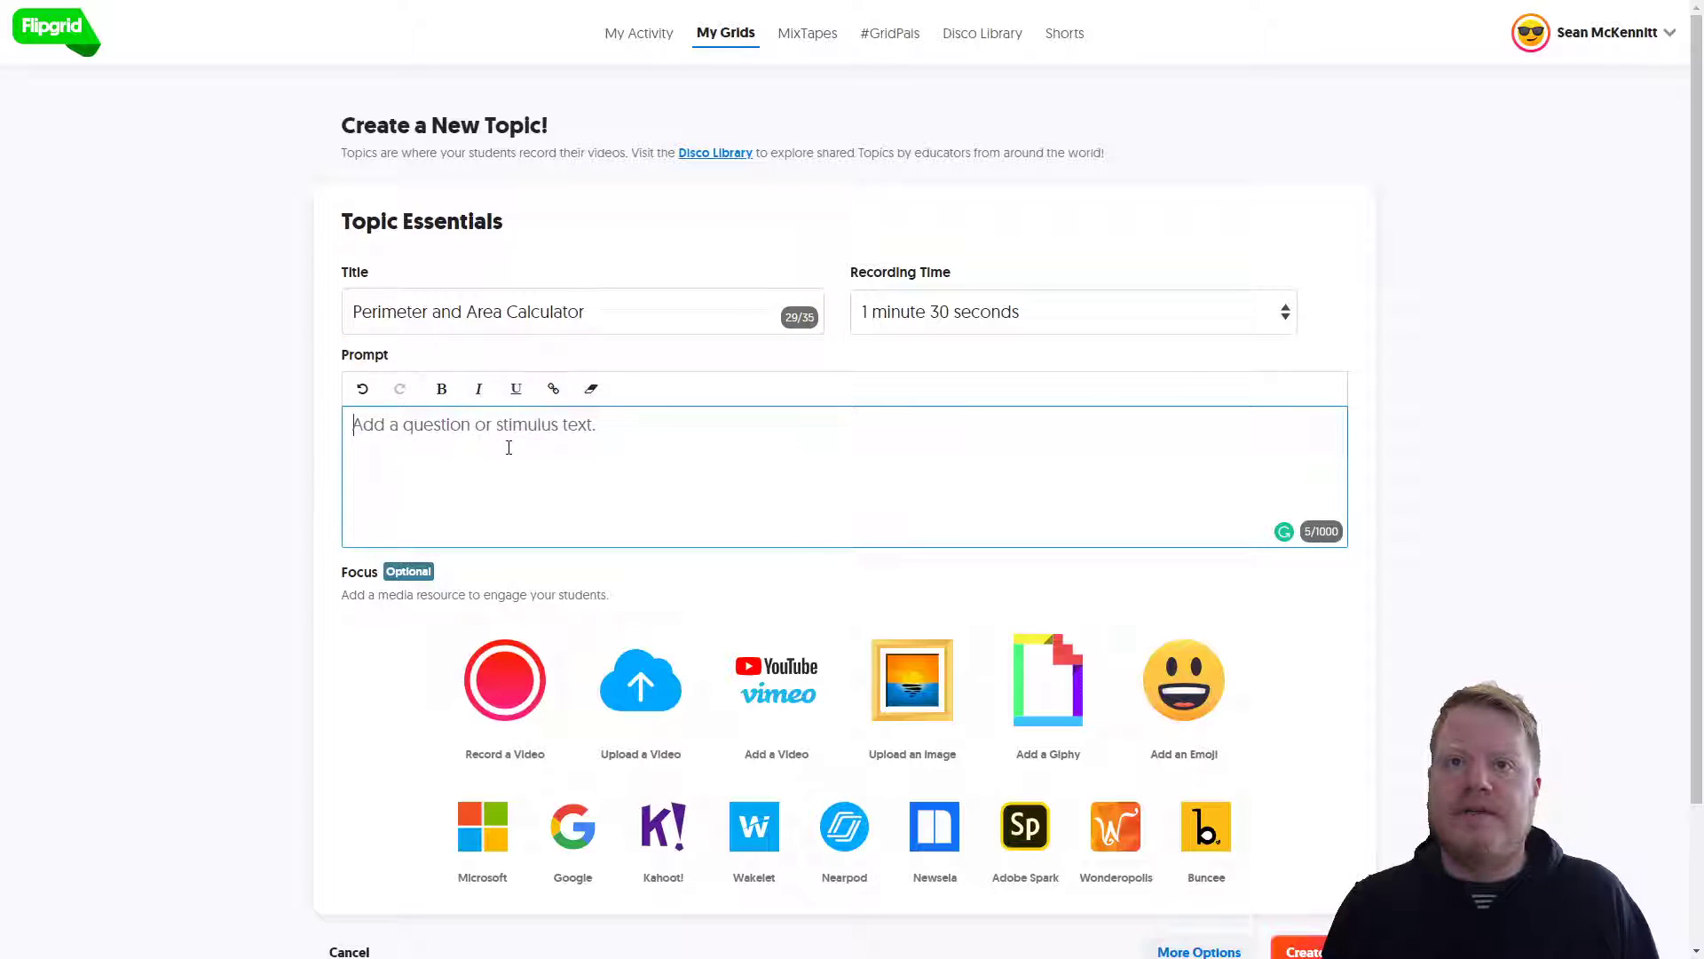
{"action": "type", "text": "Show and e"}
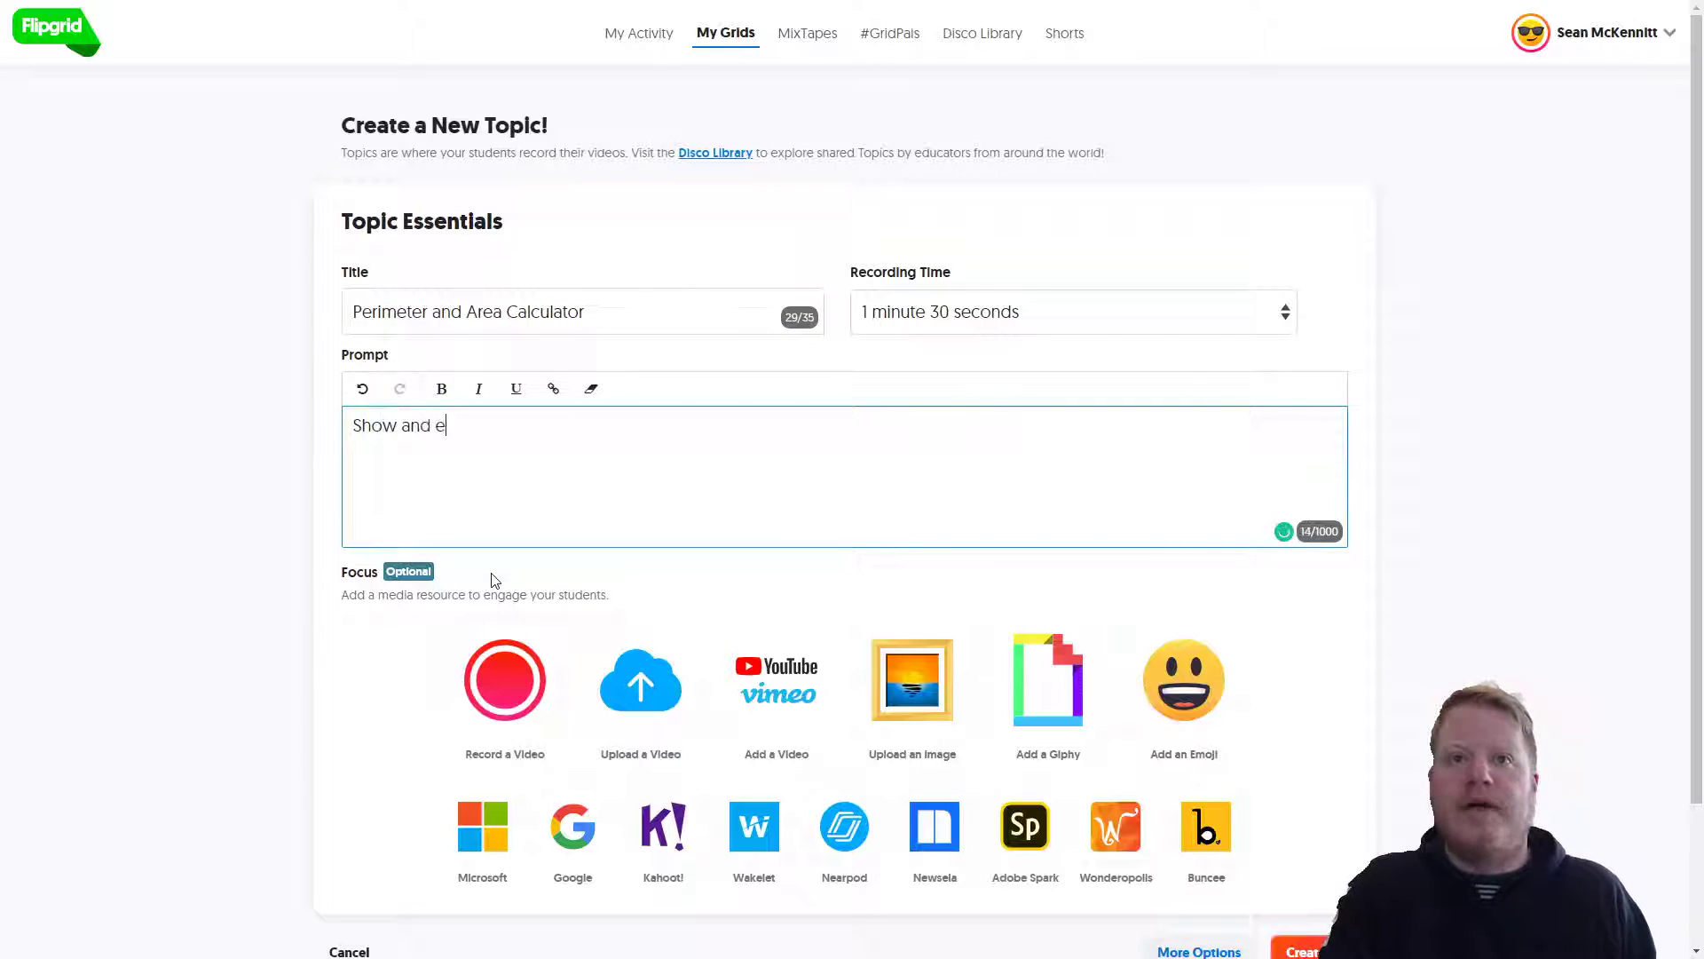
{"action": "type", "text": "xplain how the"}
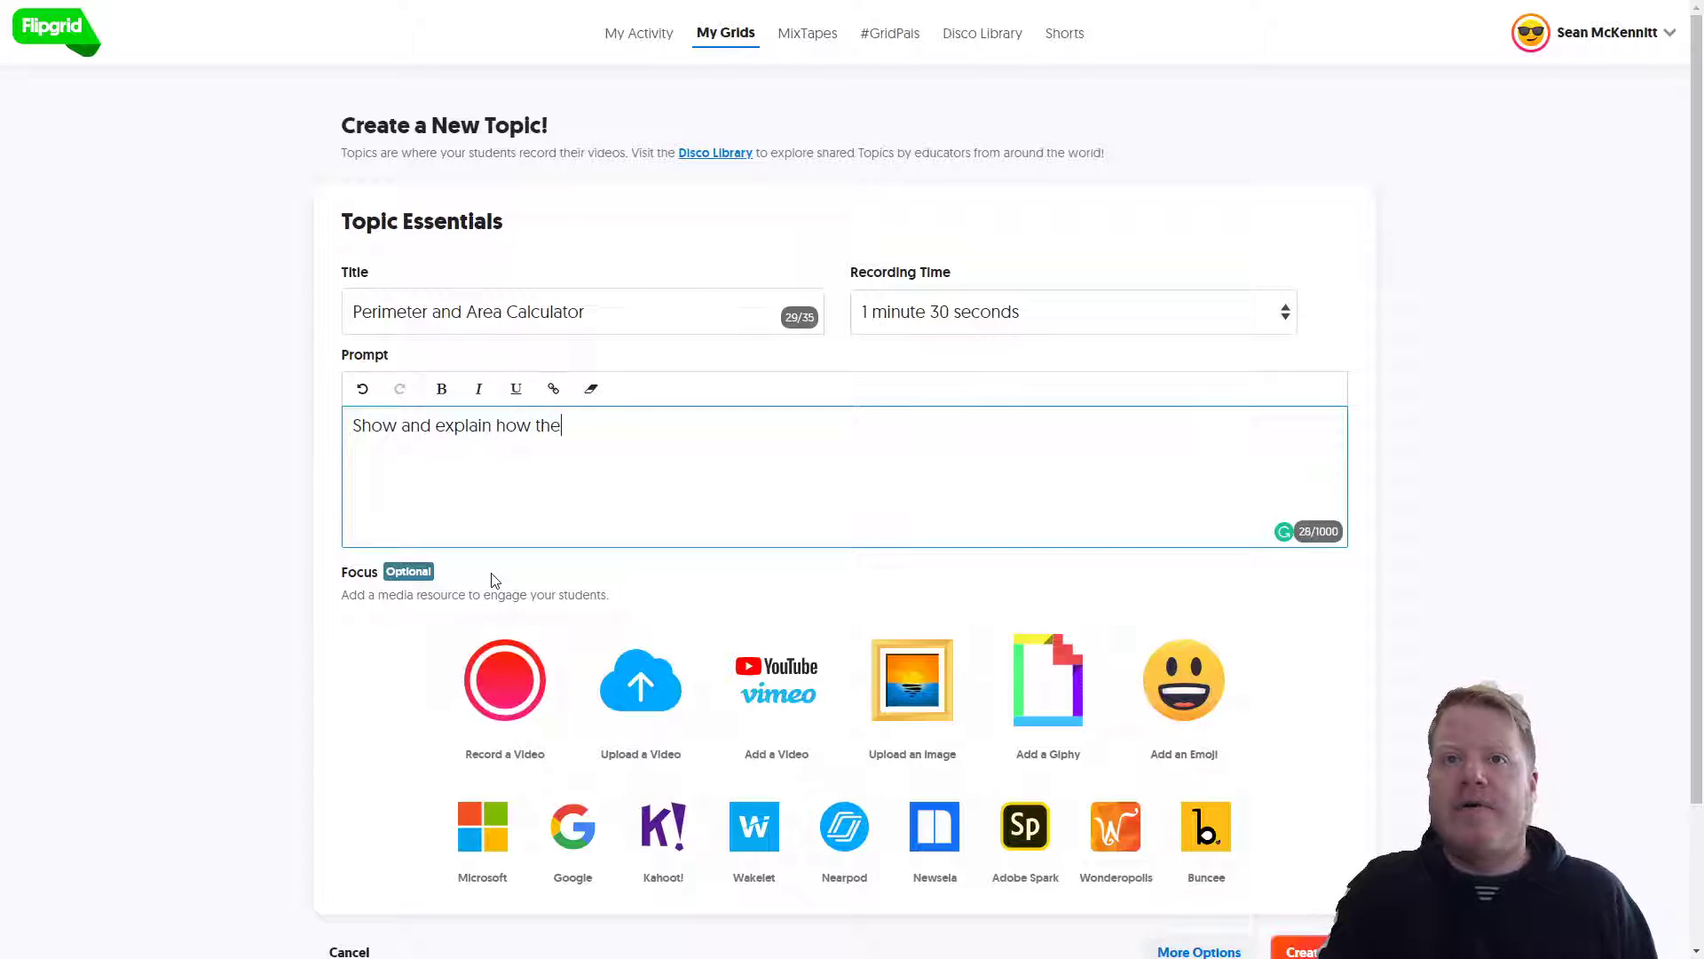
{"action": "type", "text": "ir calculator program works."}
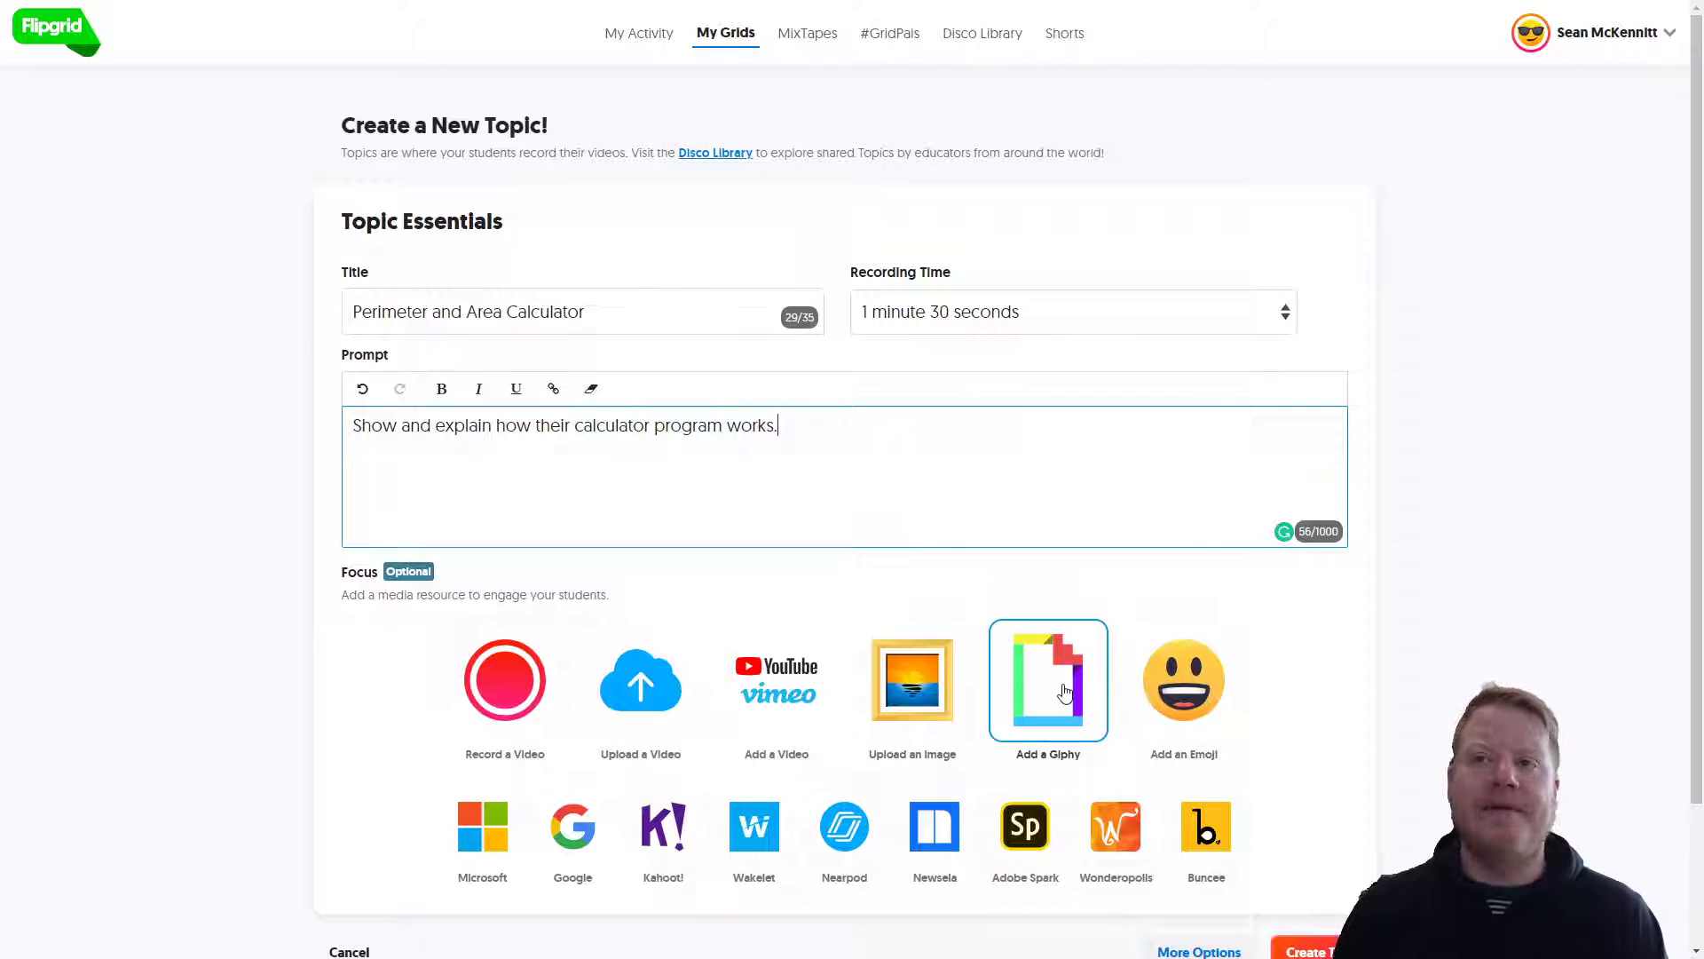
Step: Set the topic's recording time to 3 minutes and turn on Video Moderation
{"action": "left_click", "coordinate": [1115, 317]}
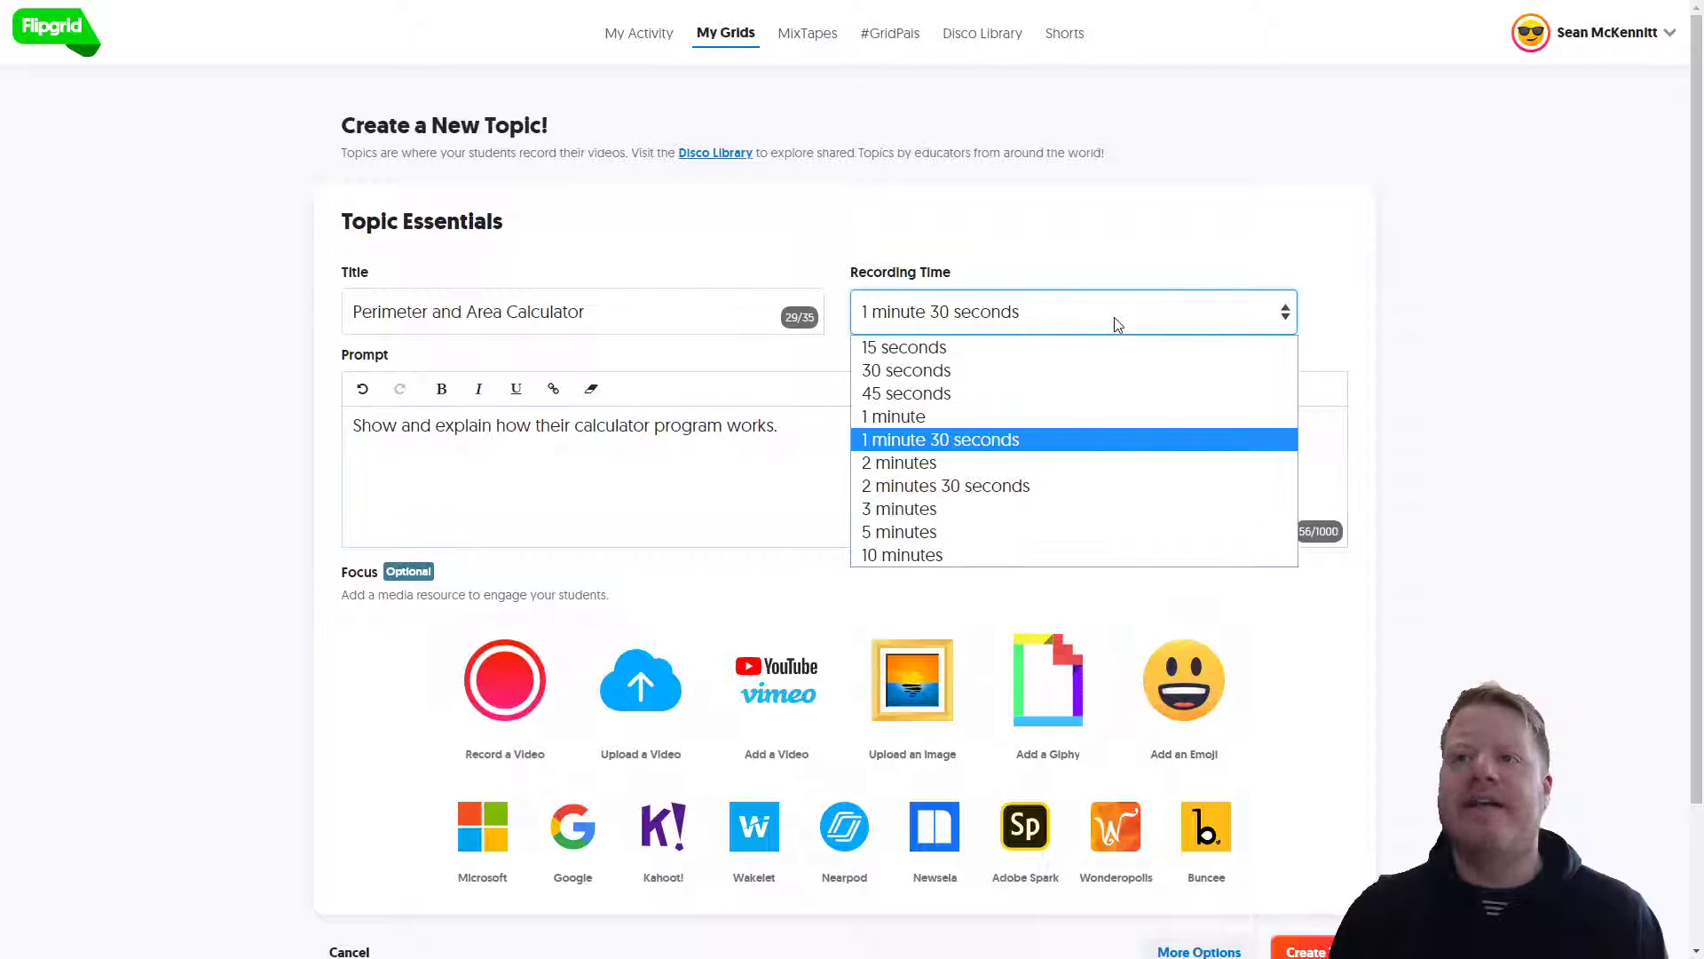
{"action": "left_click", "coordinate": [1052, 508]}
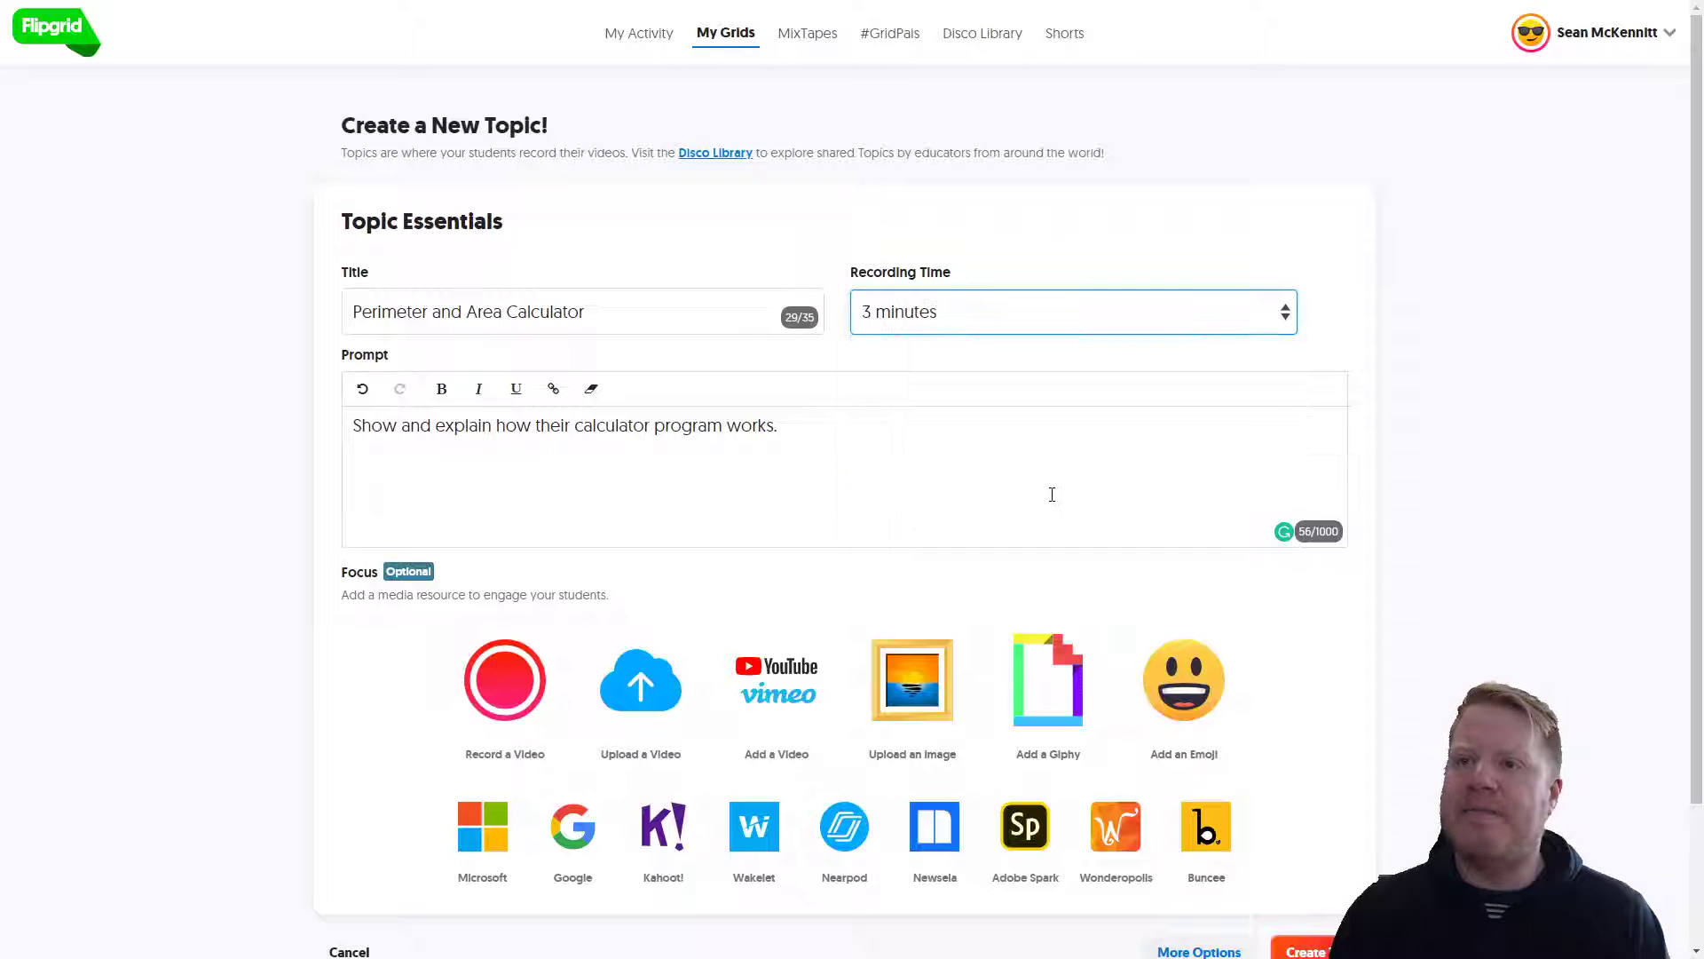
{"action": "scroll", "coordinate": [311, 531], "scroll_direction": "down", "scroll_amount": 2}
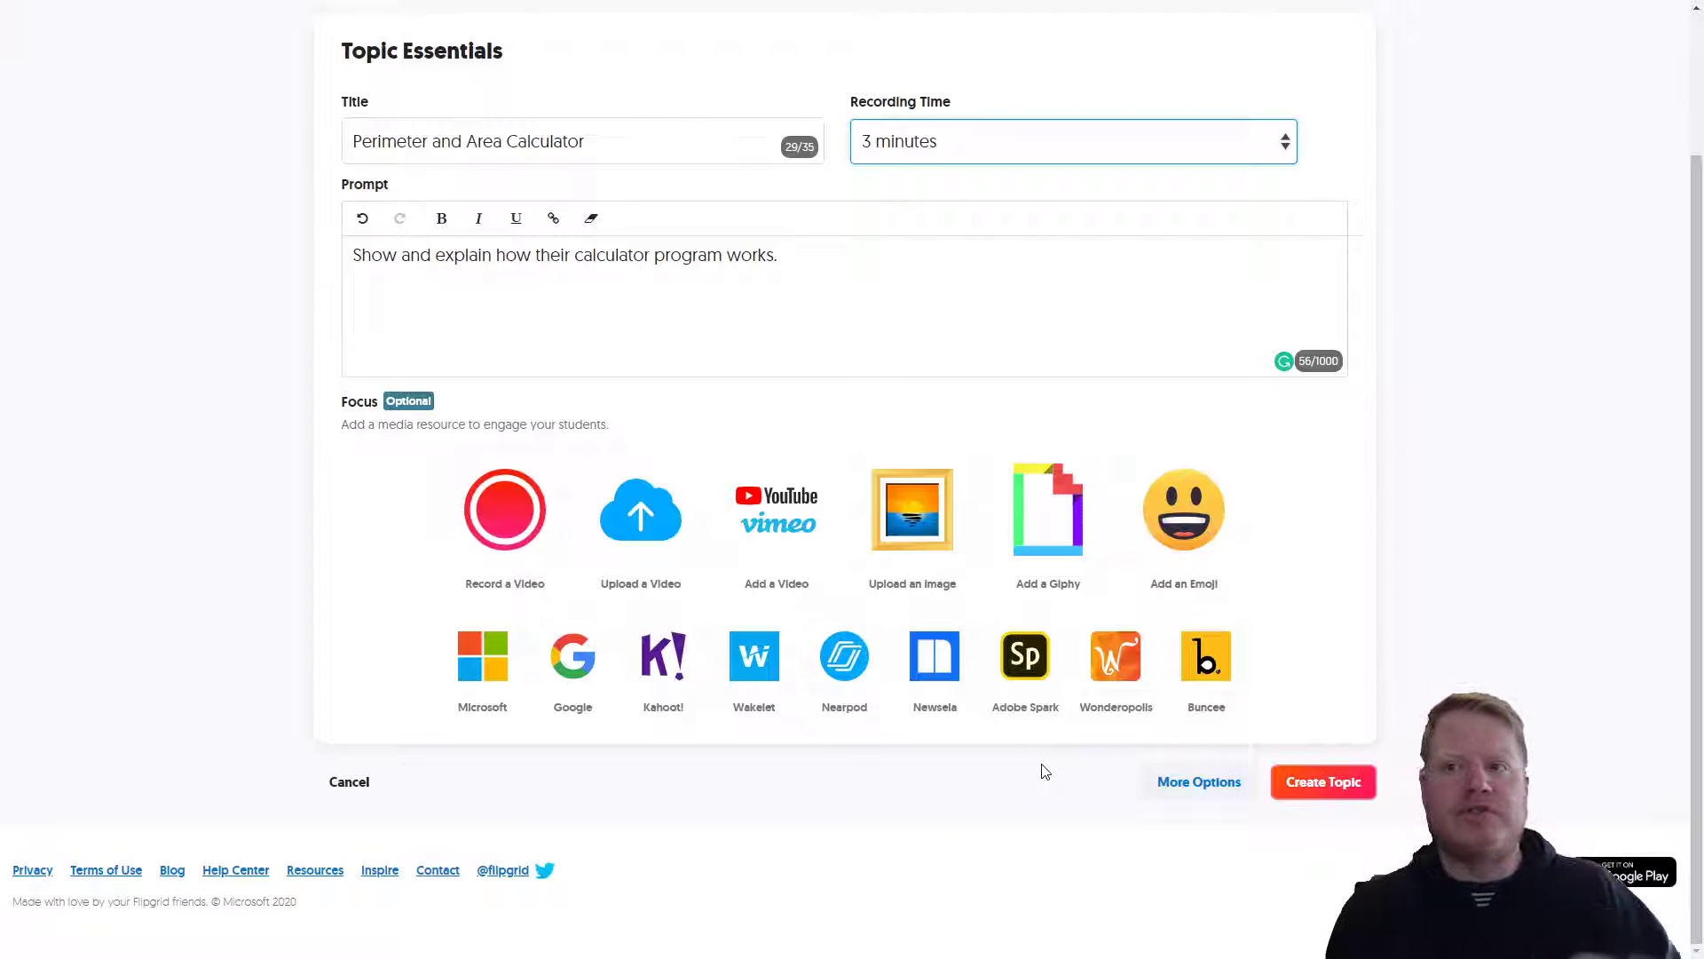
{"action": "left_click", "coordinate": [1198, 782]}
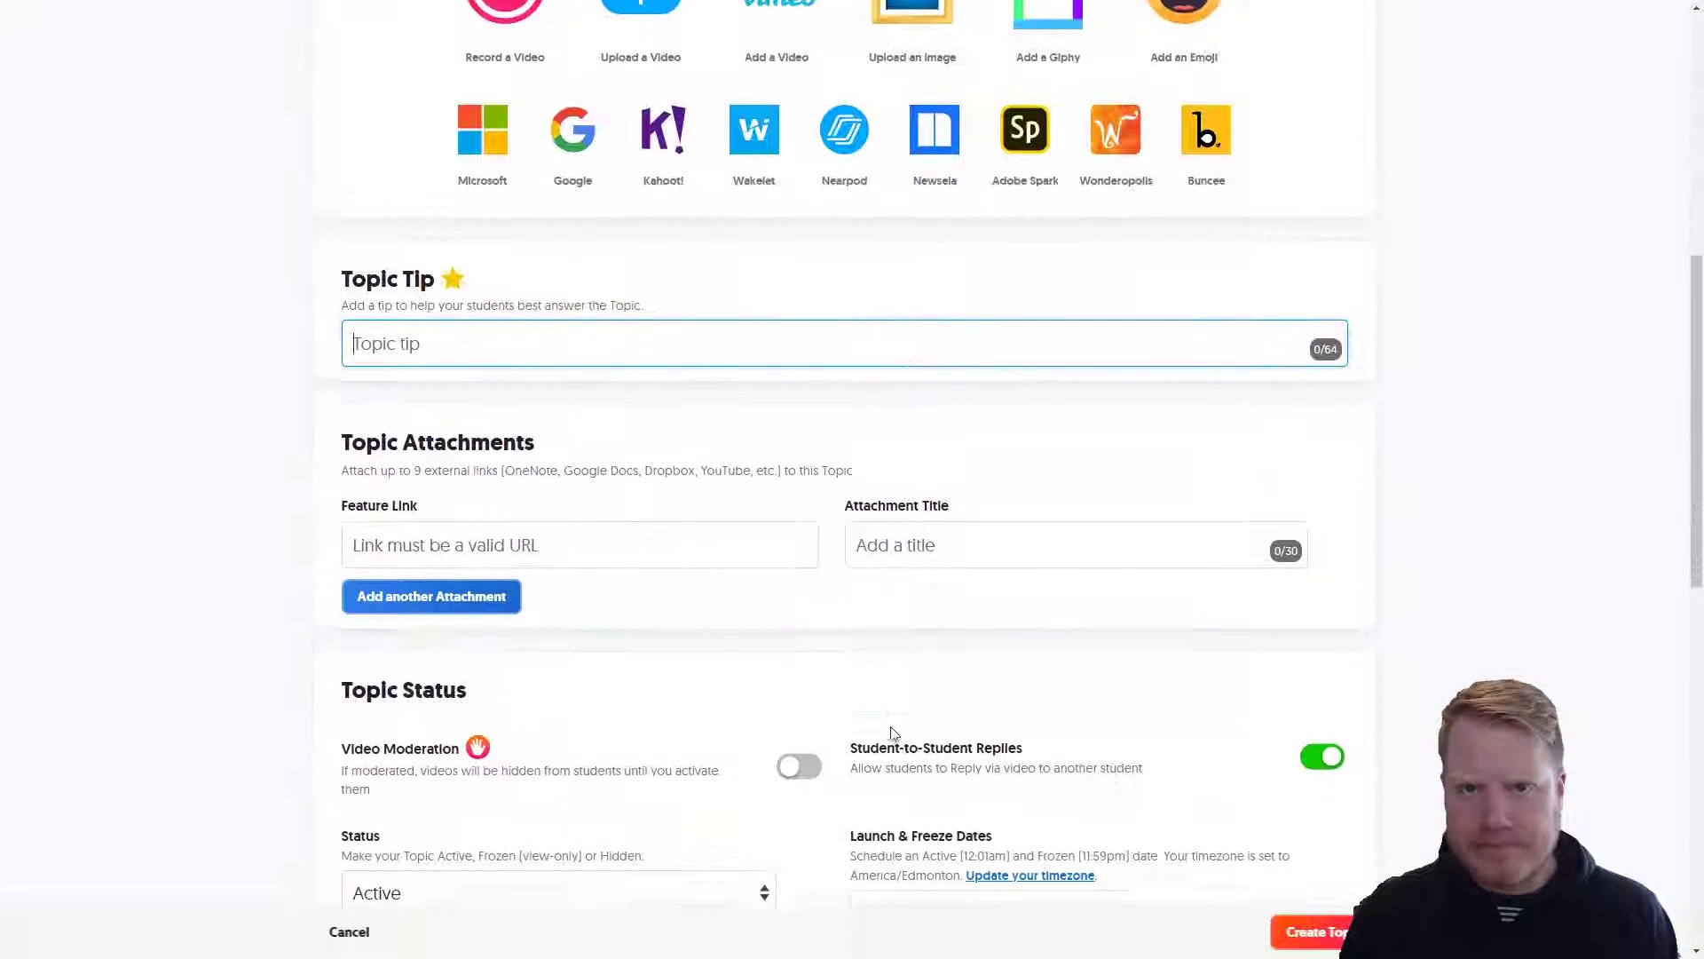
{"action": "scroll", "coordinate": [892, 733], "scroll_direction": "down", "scroll_amount": 5}
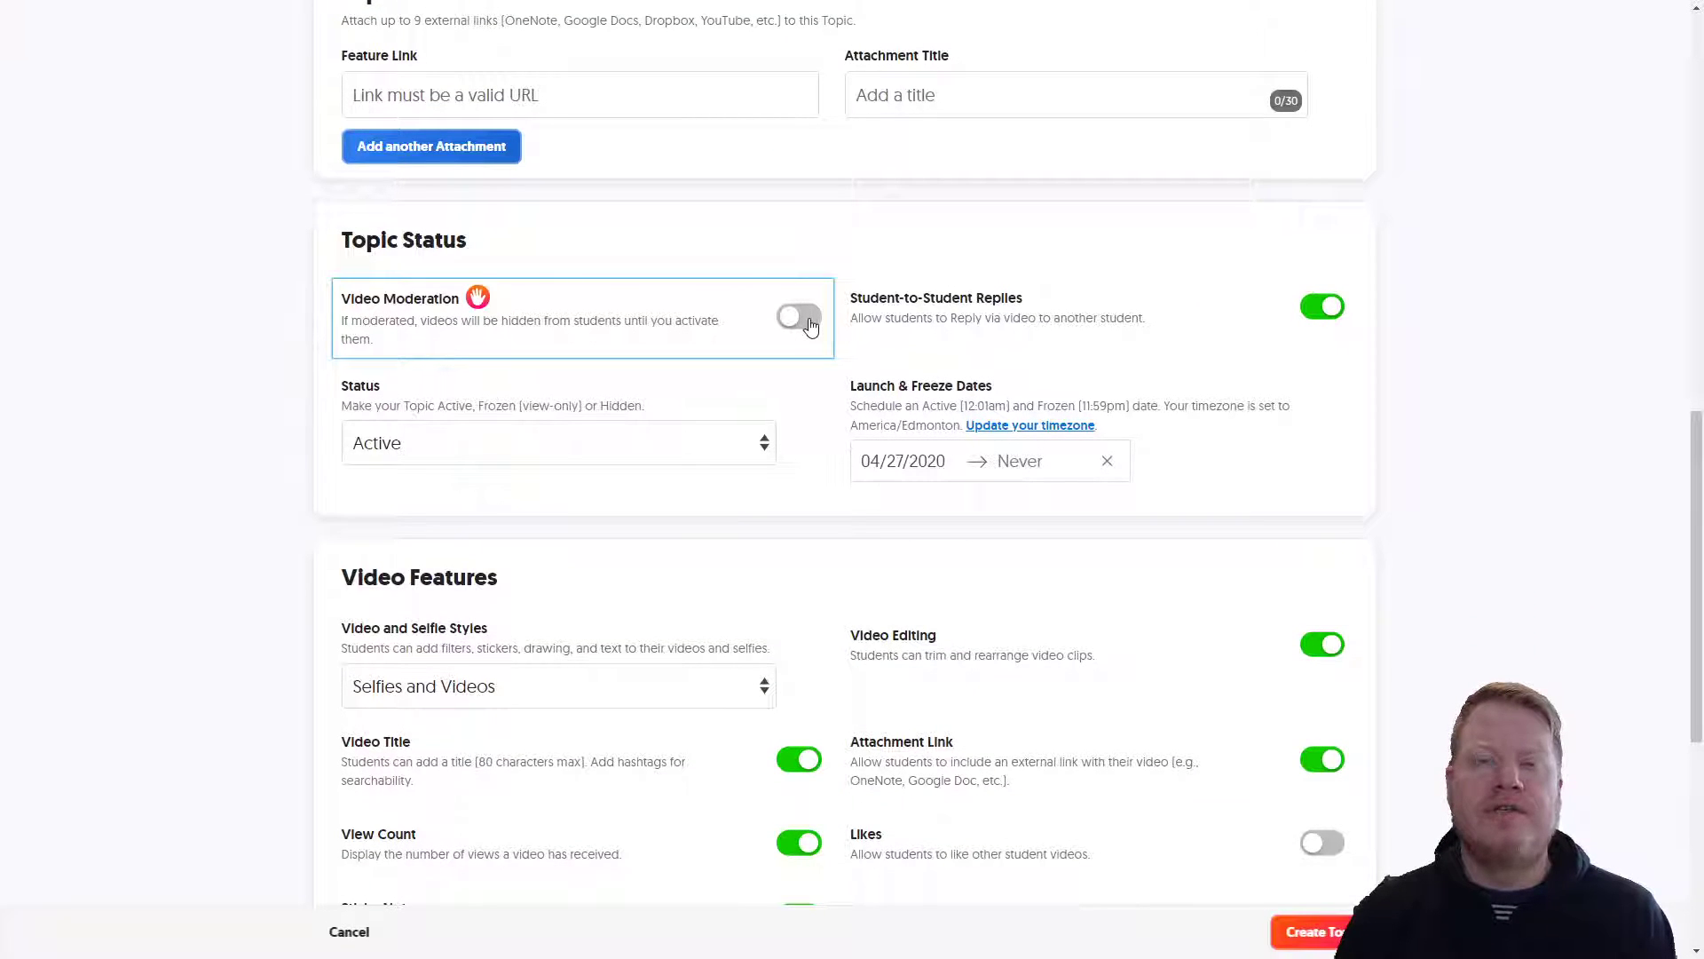
{"action": "left_click", "coordinate": [810, 324]}
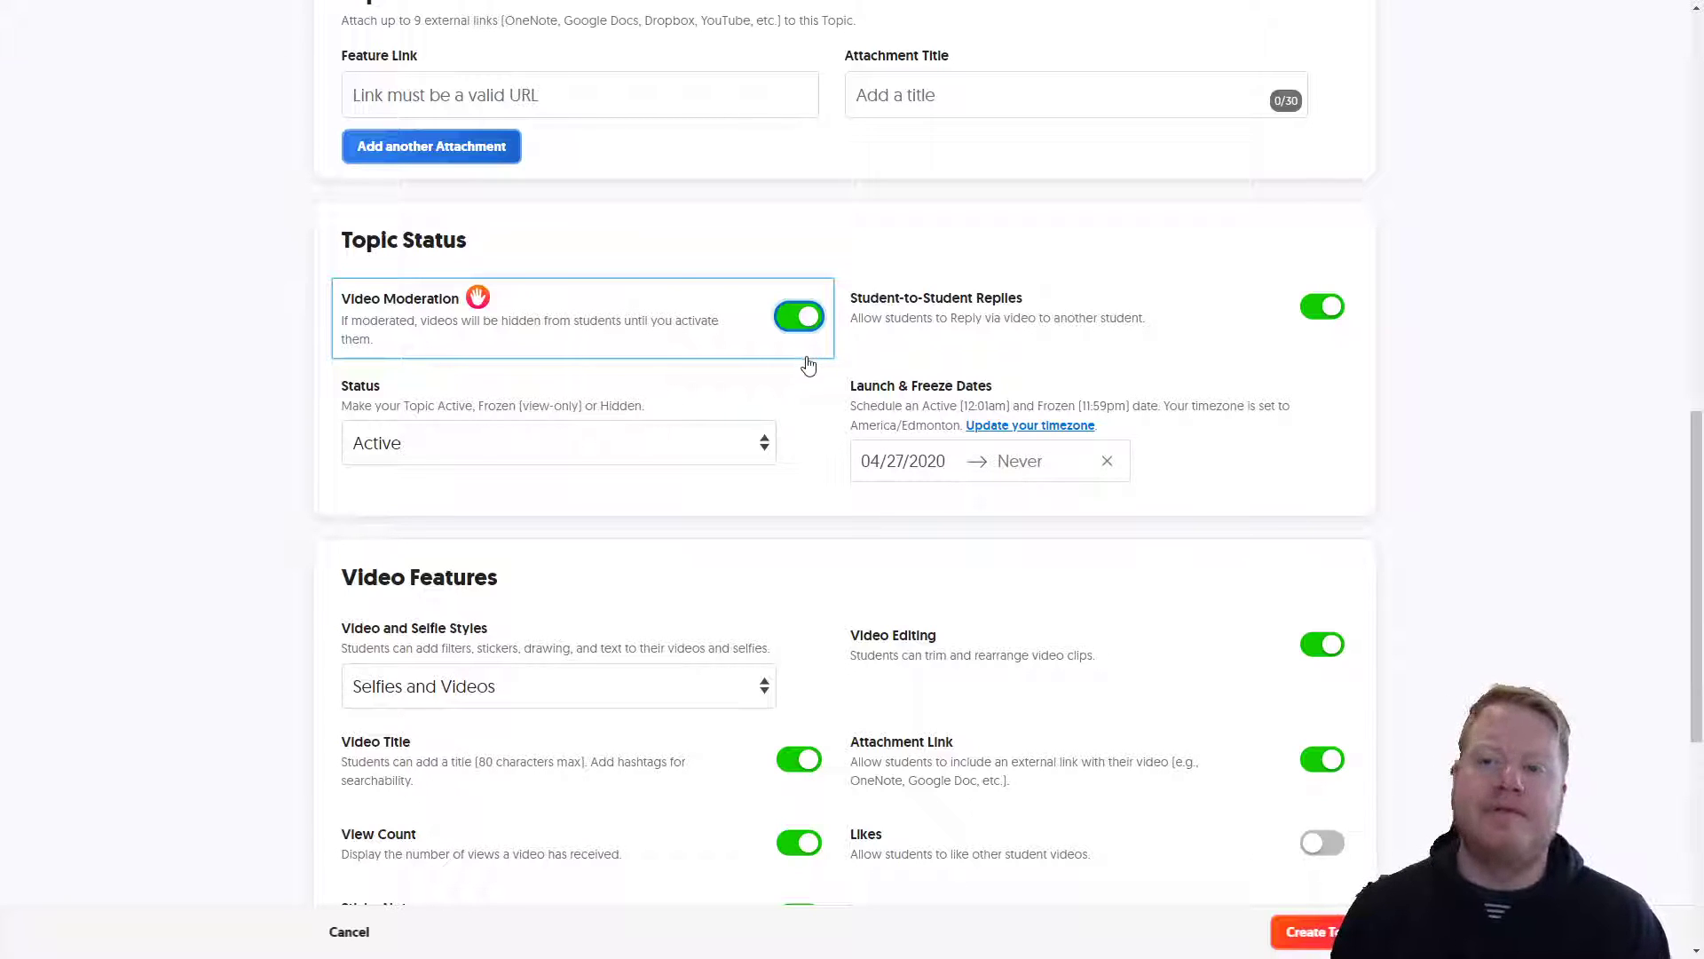
{"action": "scroll", "coordinate": [761, 384], "scroll_direction": "down", "scroll_amount": 2}
{"action": "scroll", "coordinate": [627, 723], "scroll_direction": "down", "scroll_amount": 1}
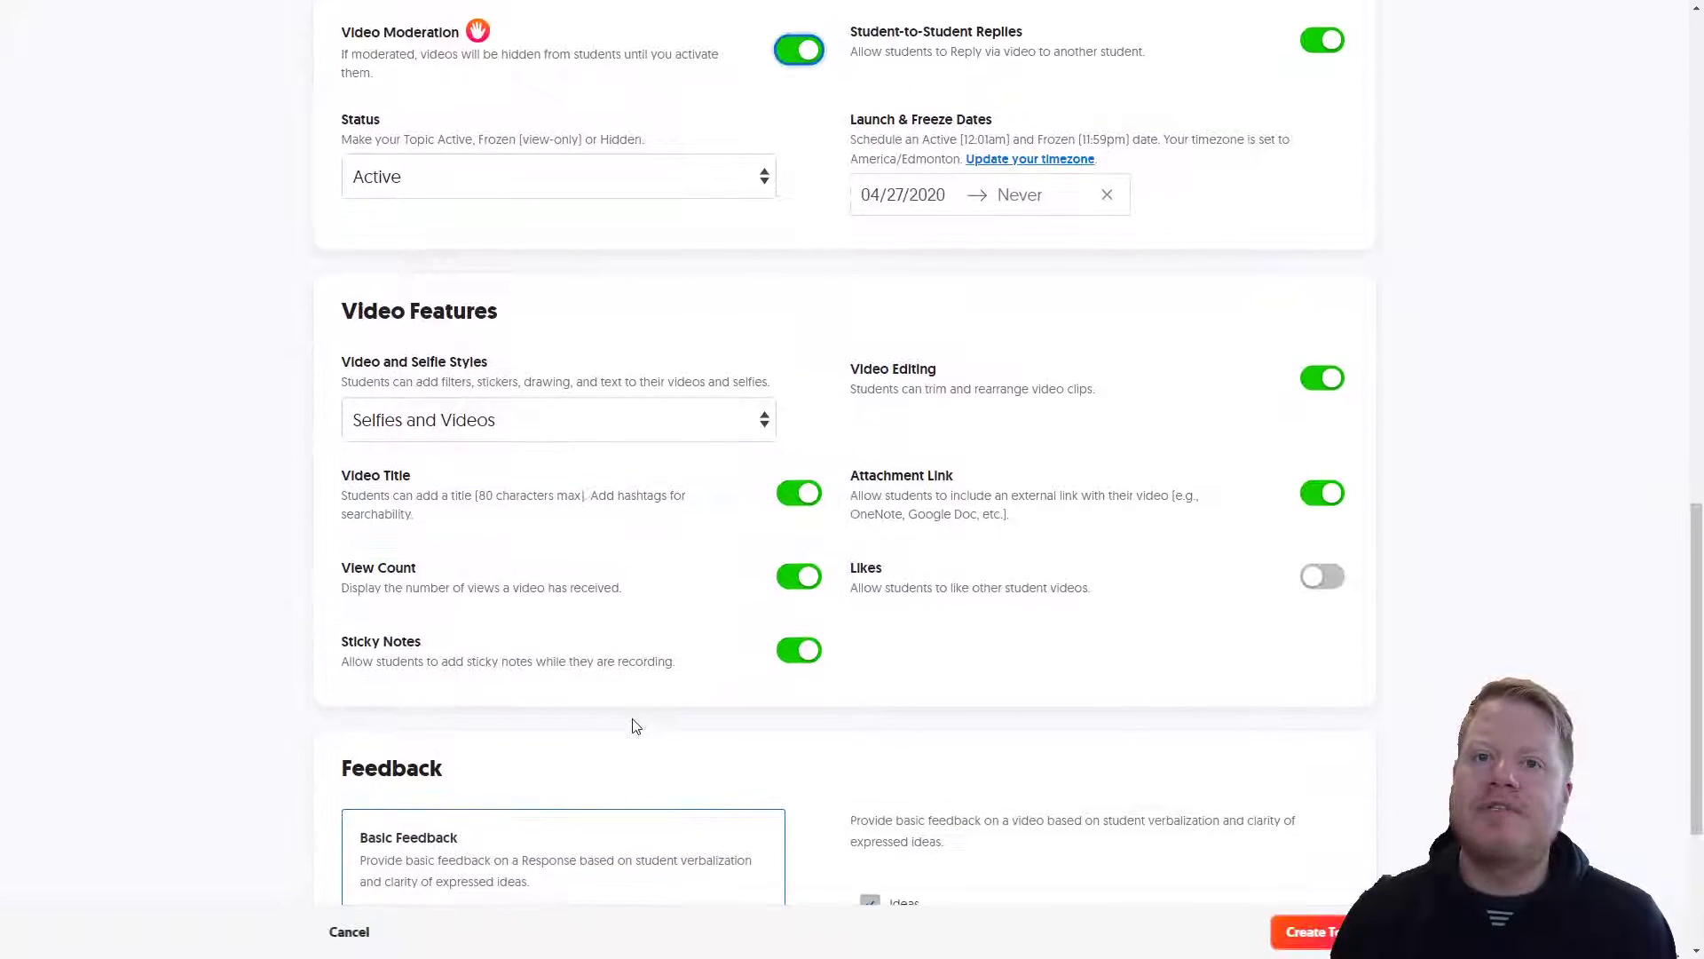
{"action": "scroll", "coordinate": [1097, 645], "scroll_direction": "up", "scroll_amount": 2}
{"action": "scroll", "coordinate": [1097, 646], "scroll_direction": "up", "scroll_amount": 1}
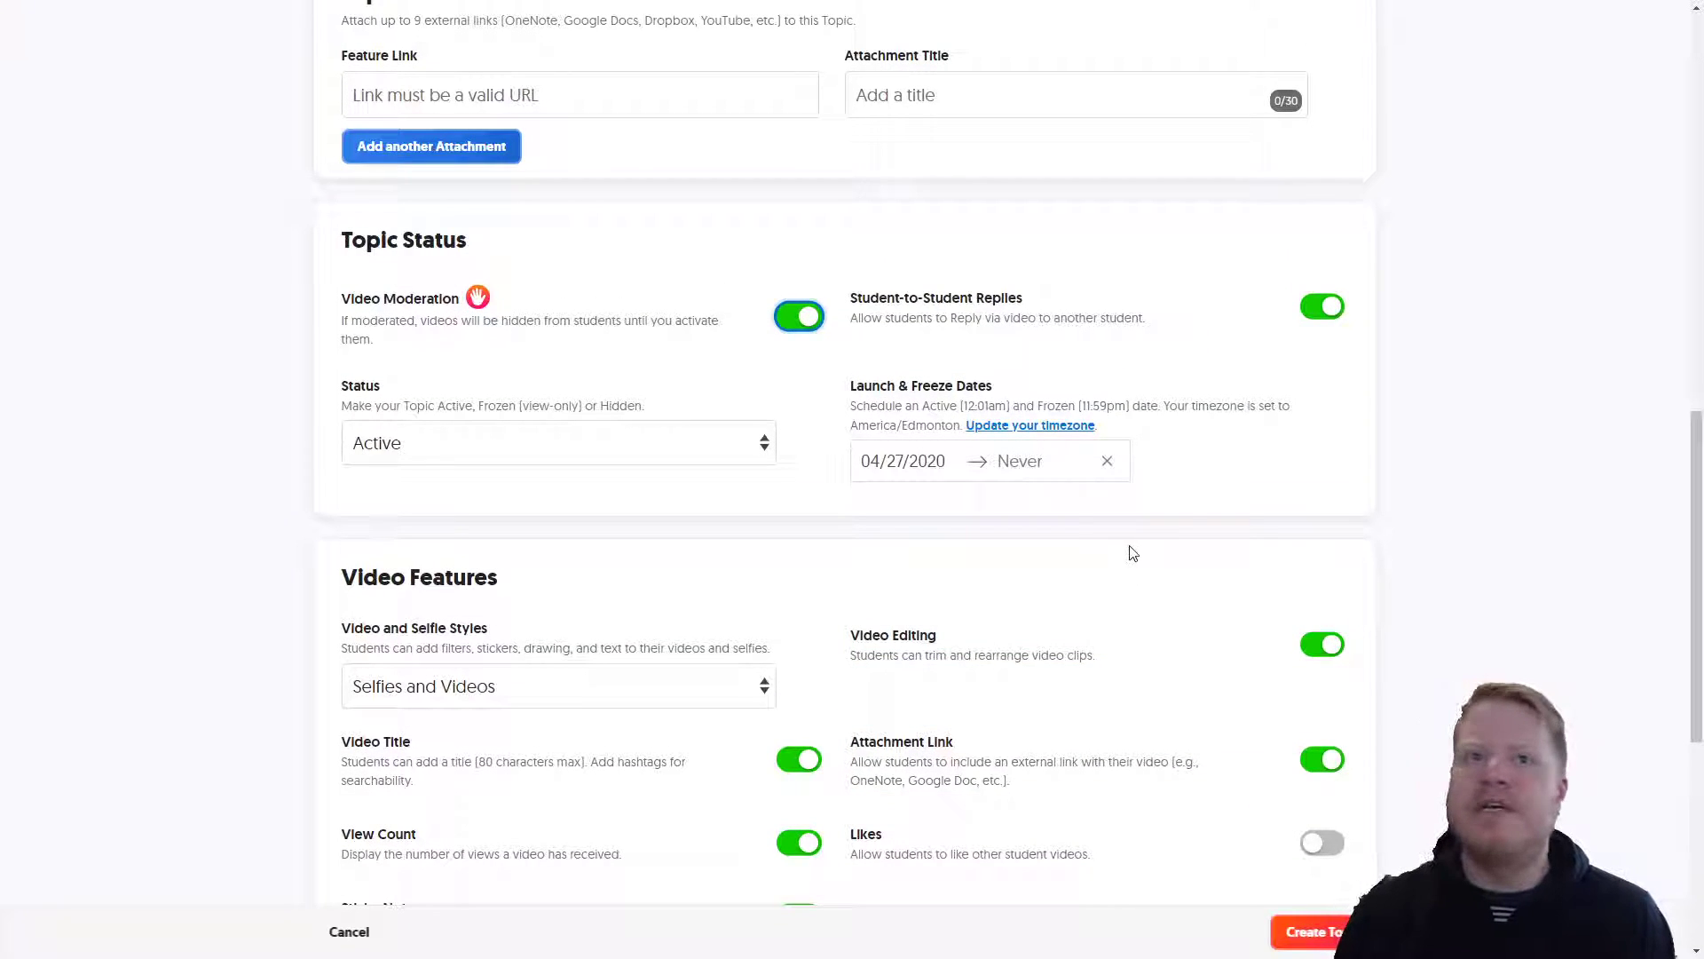
{"action": "scroll", "coordinate": [1135, 554], "scroll_direction": "down", "scroll_amount": 3}
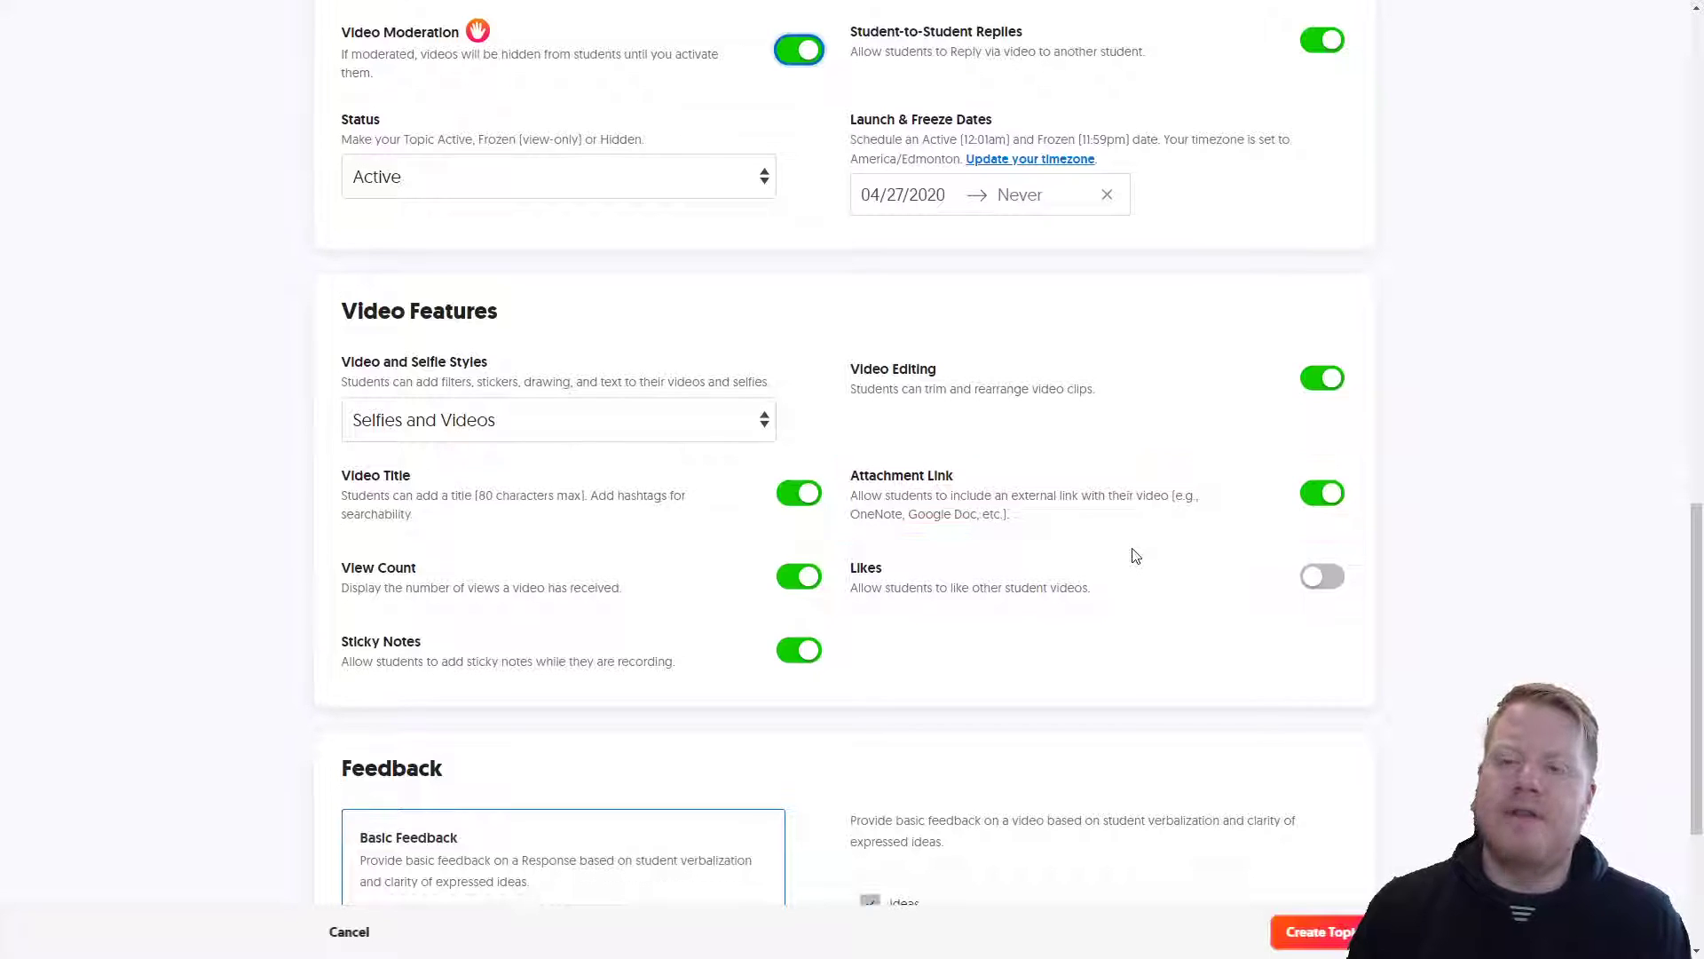
{"action": "scroll", "coordinate": [1135, 554], "scroll_direction": "down", "scroll_amount": 3}
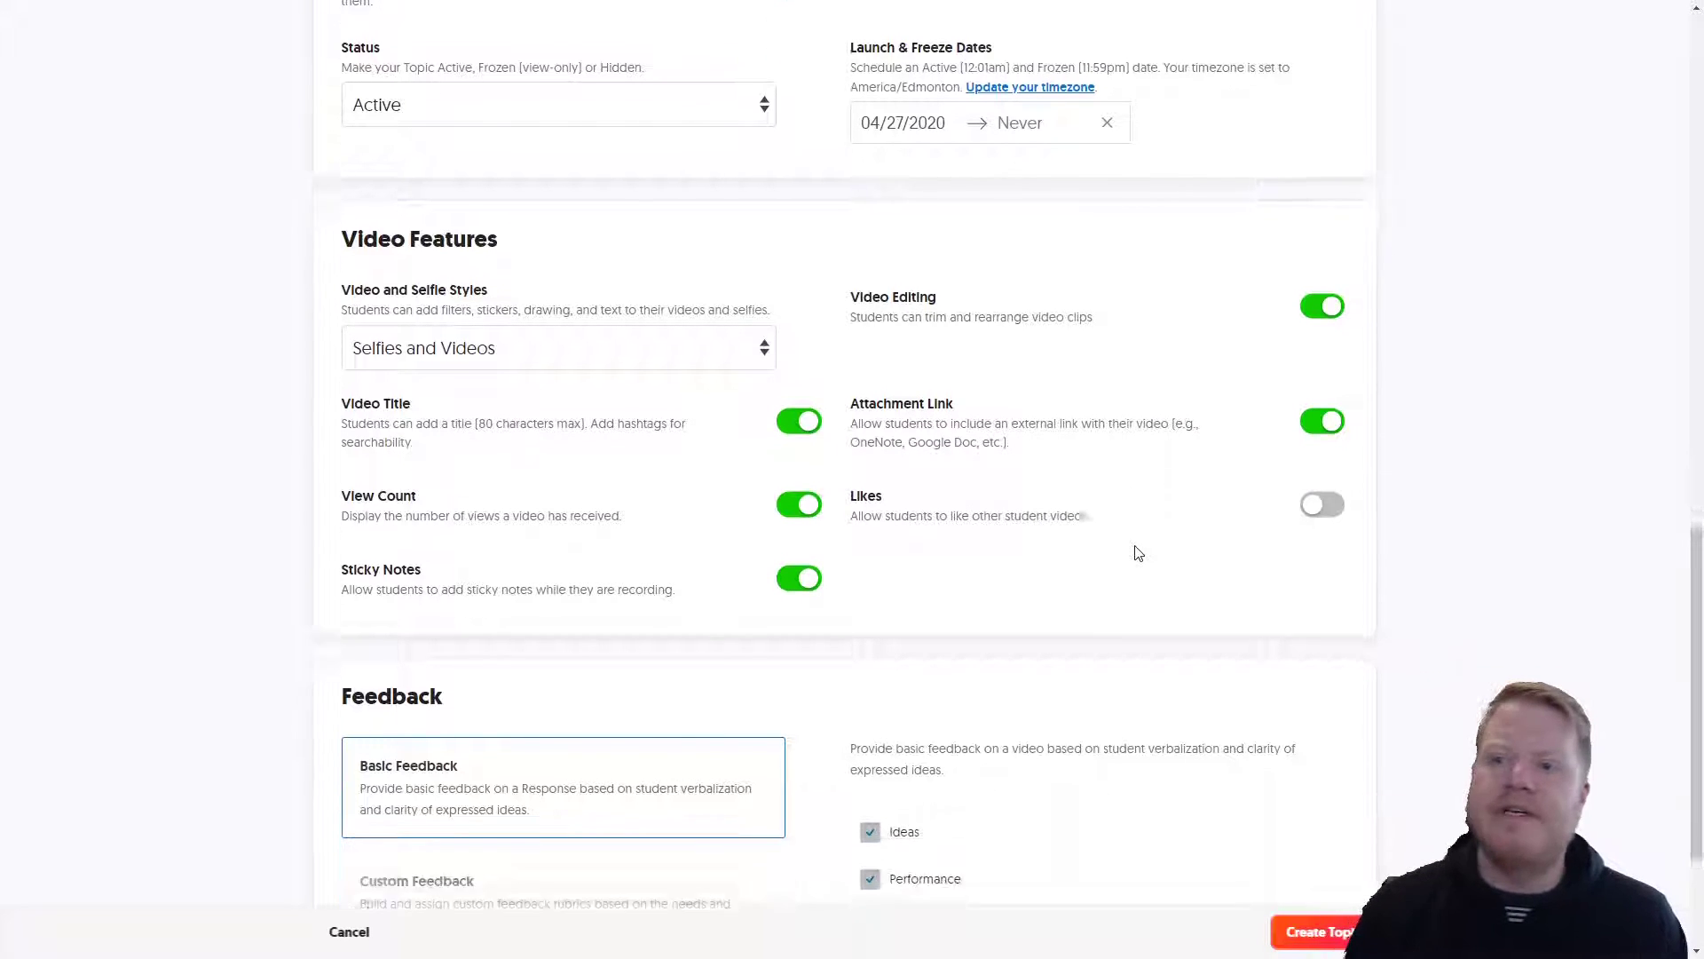
{"action": "scroll", "coordinate": [1135, 554], "scroll_direction": "up", "scroll_amount": 7}
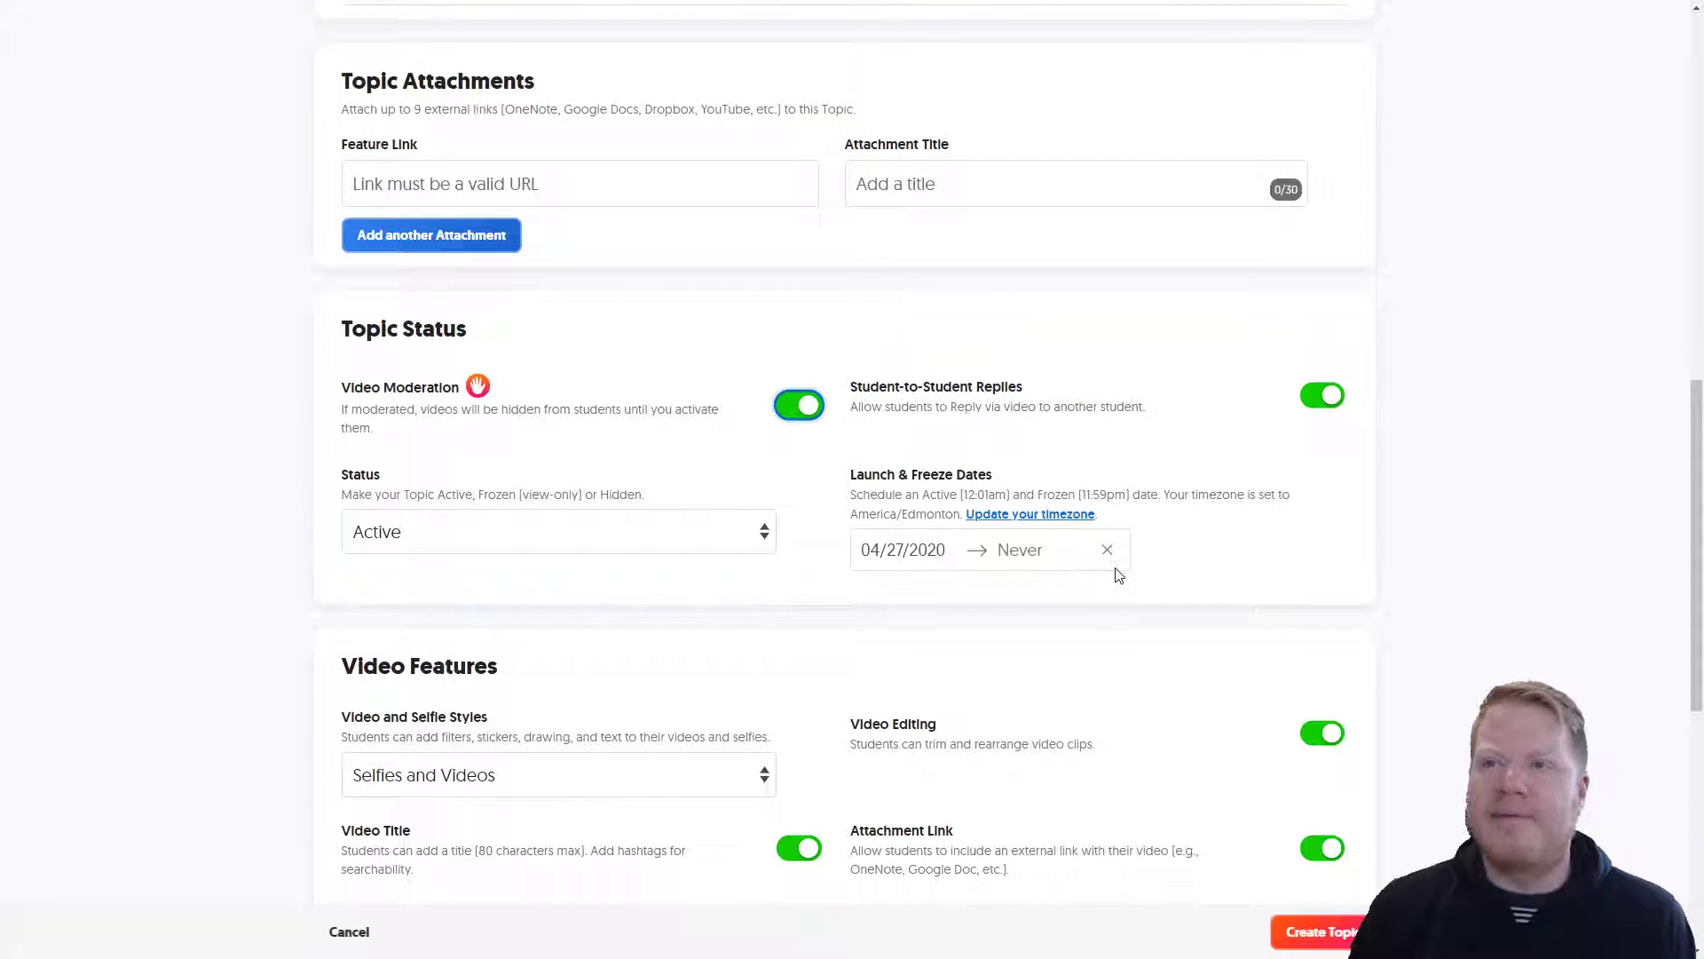
{"action": "scroll", "coordinate": [1158, 582], "scroll_direction": "up", "scroll_amount": 1}
{"action": "scroll", "coordinate": [1156, 582], "scroll_direction": "up", "scroll_amount": 3}
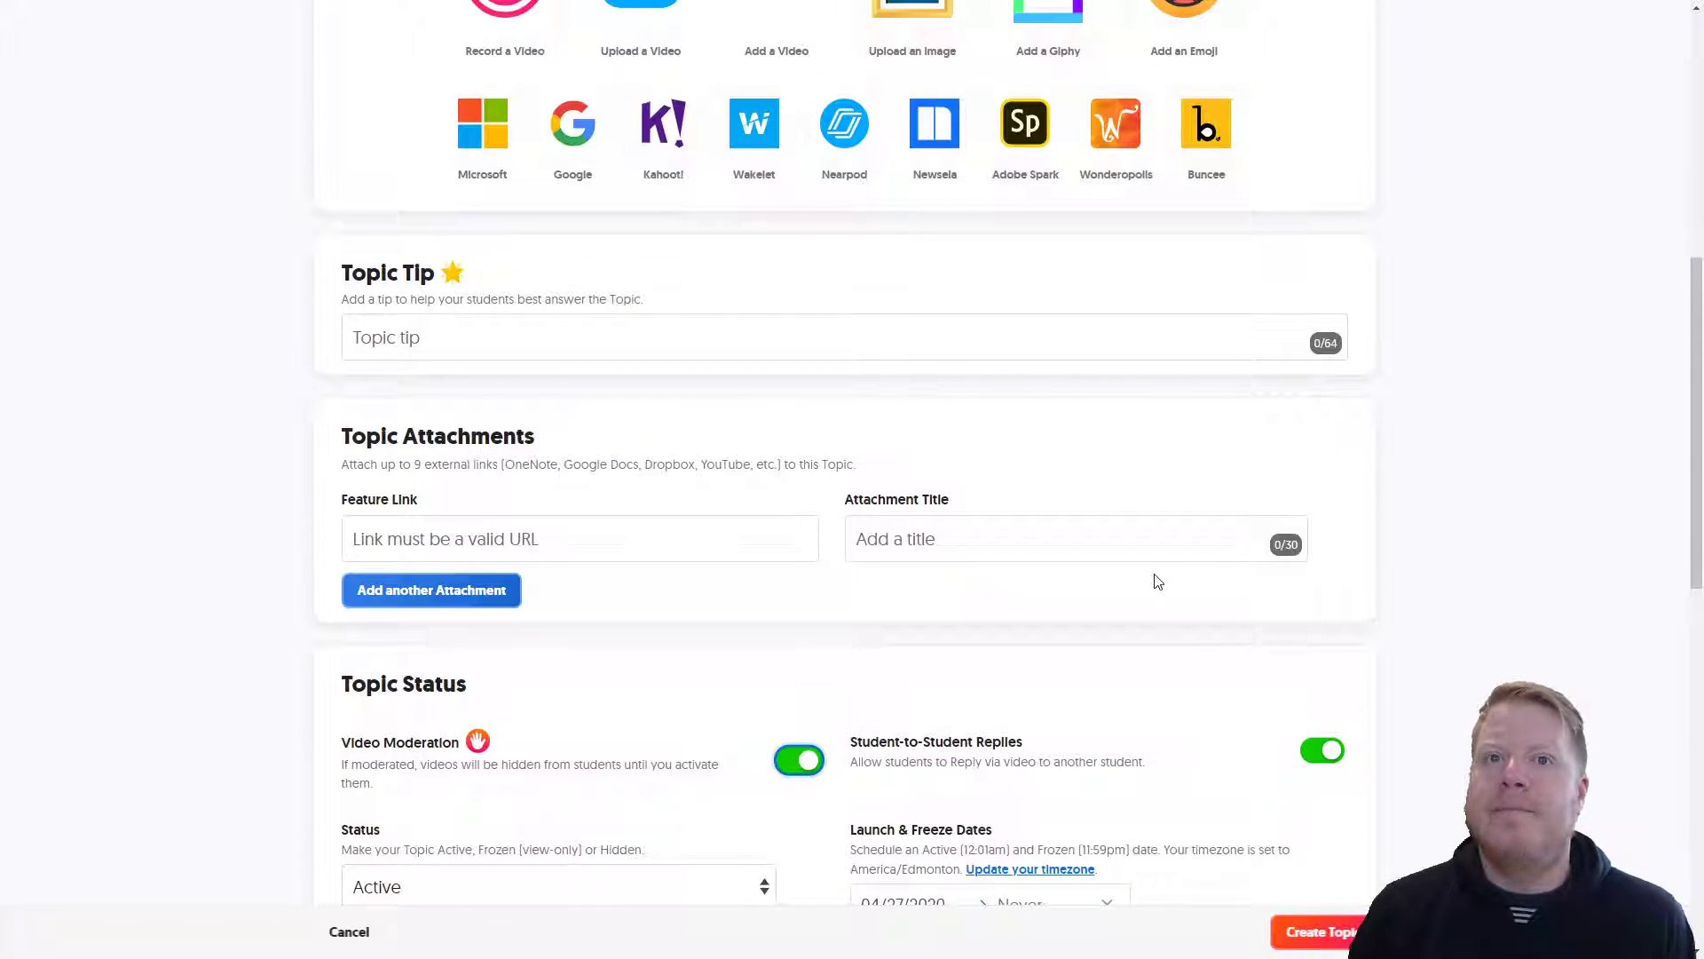
{"action": "scroll", "coordinate": [875, 696], "scroll_direction": "up", "scroll_amount": 7}
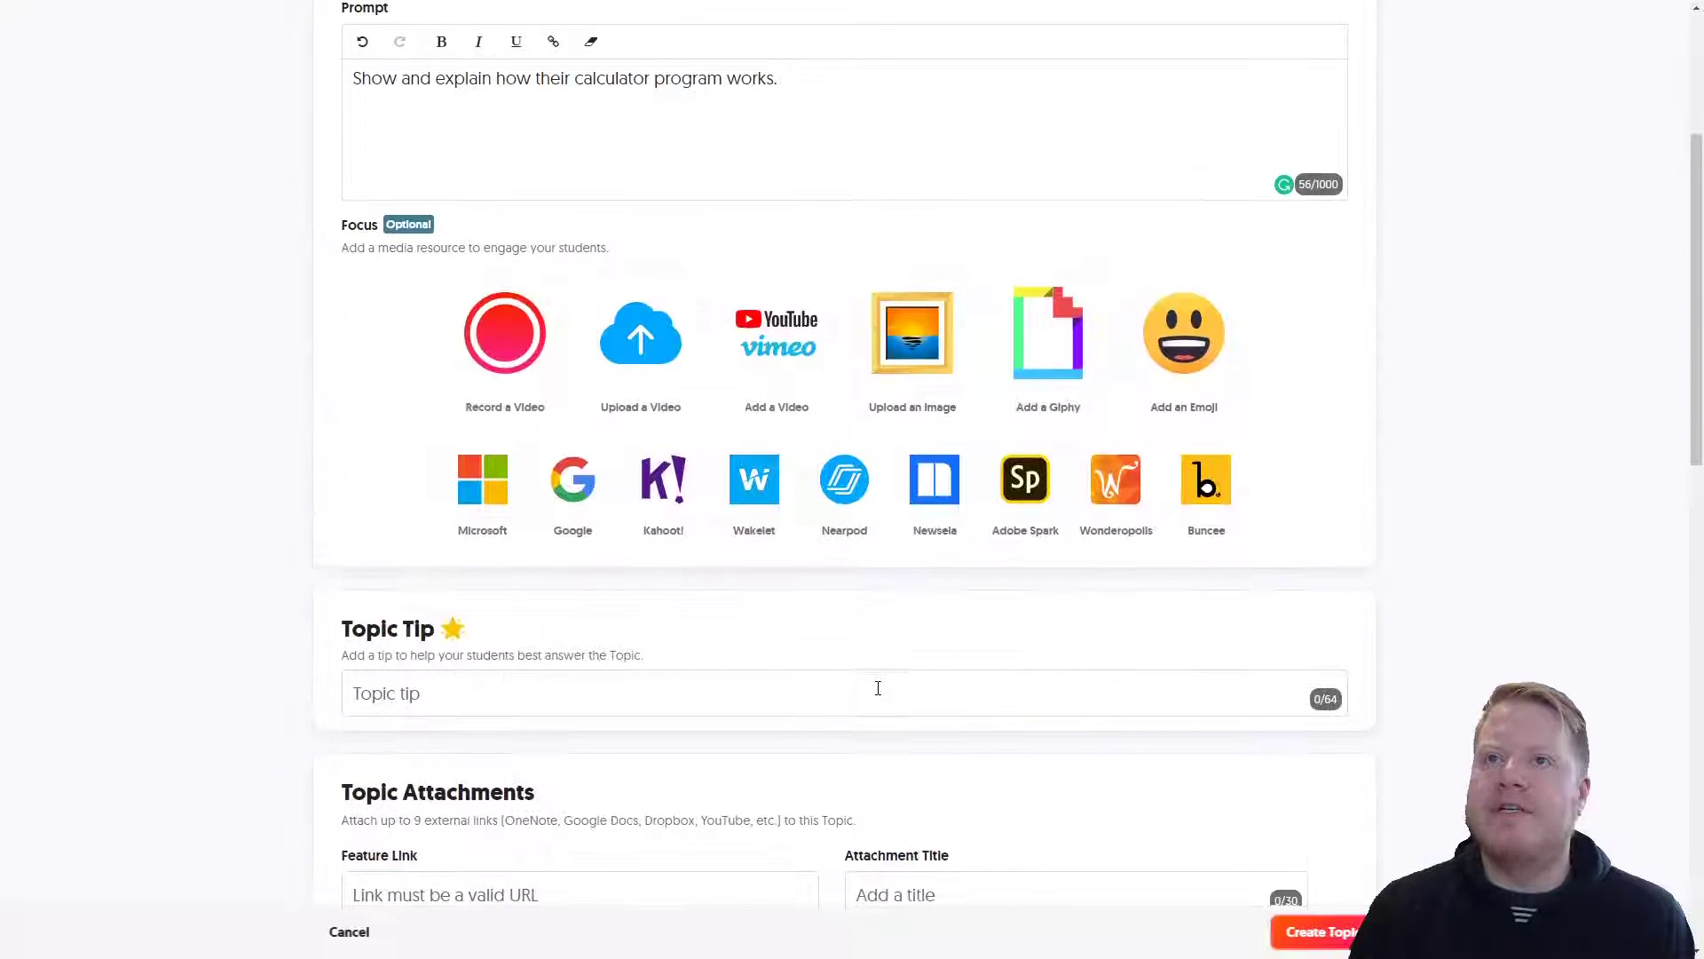
{"action": "scroll", "coordinate": [877, 691], "scroll_direction": "up", "scroll_amount": 3}
{"action": "scroll", "coordinate": [857, 568], "scroll_direction": "down", "scroll_amount": 12}
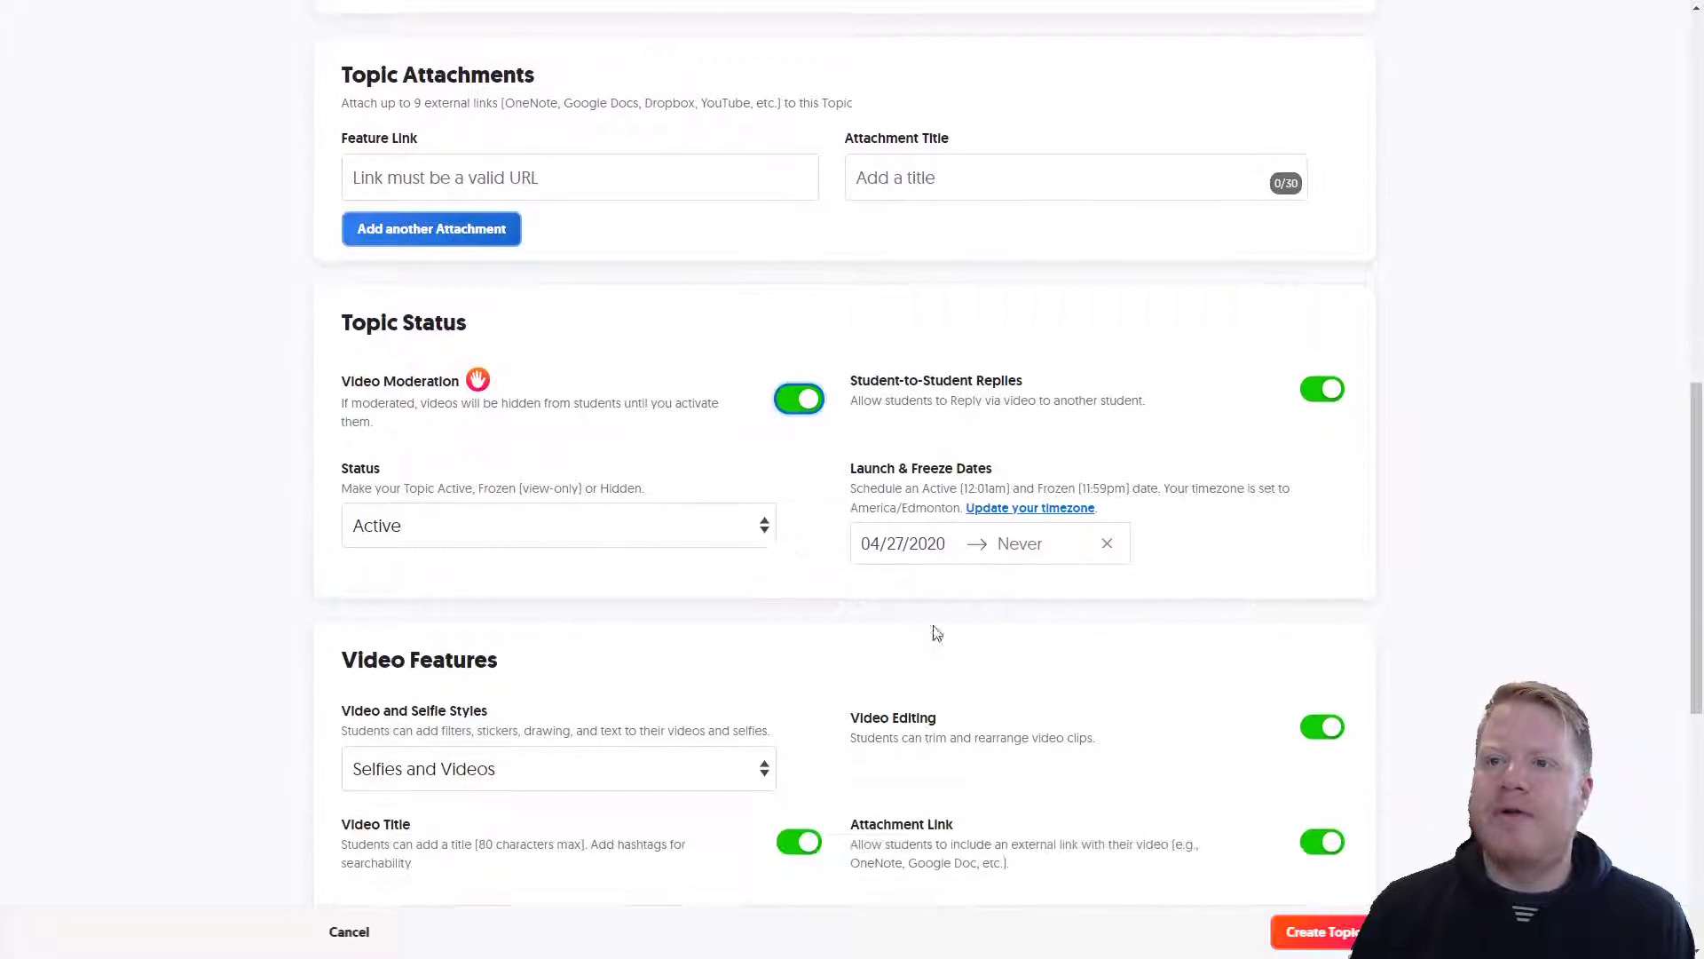
{"action": "scroll", "coordinate": [941, 632], "scroll_direction": "down", "scroll_amount": 7}
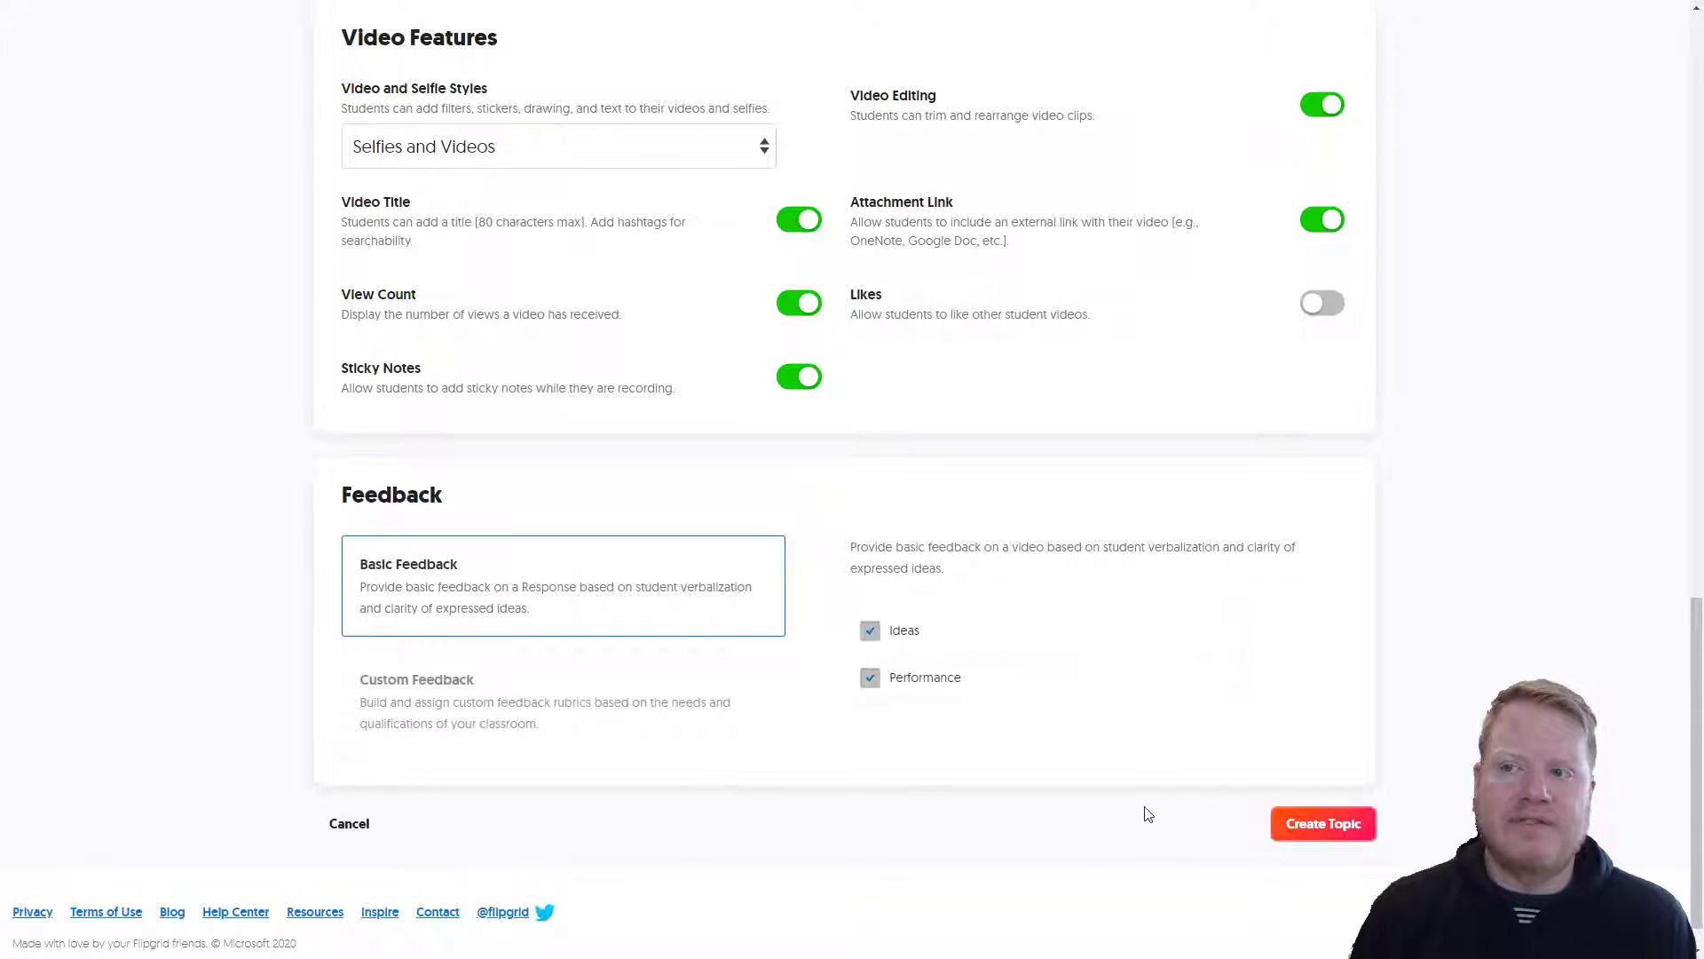
Step: Create the Perimeter and Area Calculator topic and share its link to Google Classroom
{"action": "left_click", "coordinate": [1316, 826]}
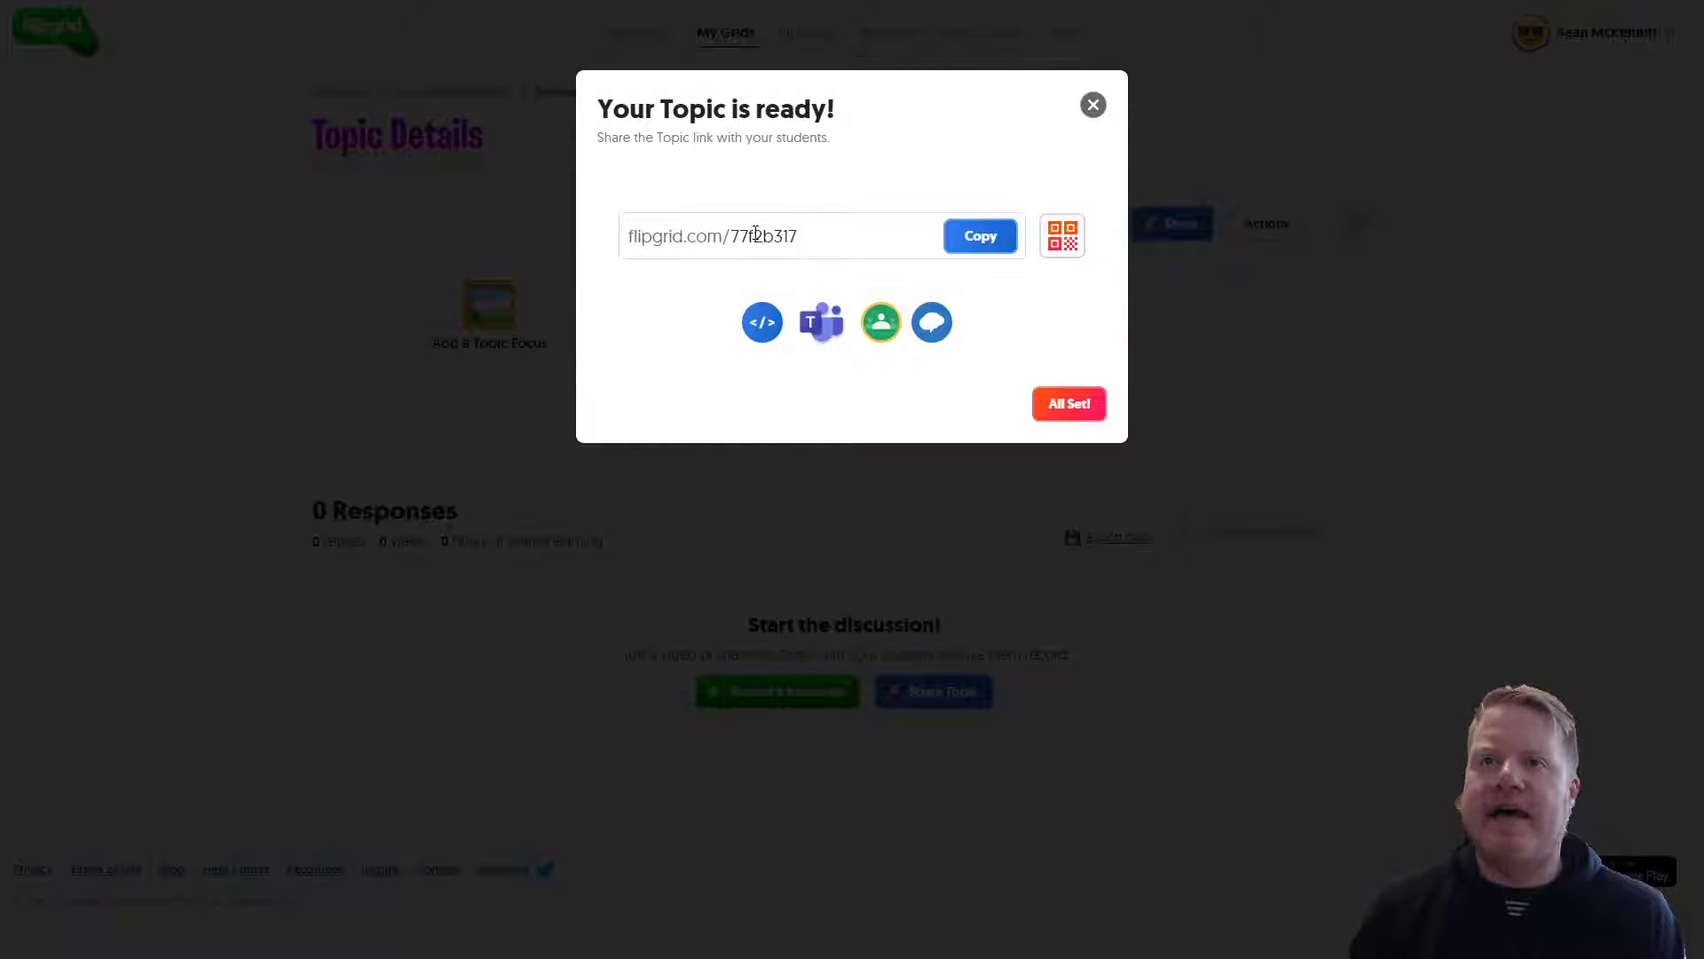
{"action": "left_click", "coordinate": [813, 238]}
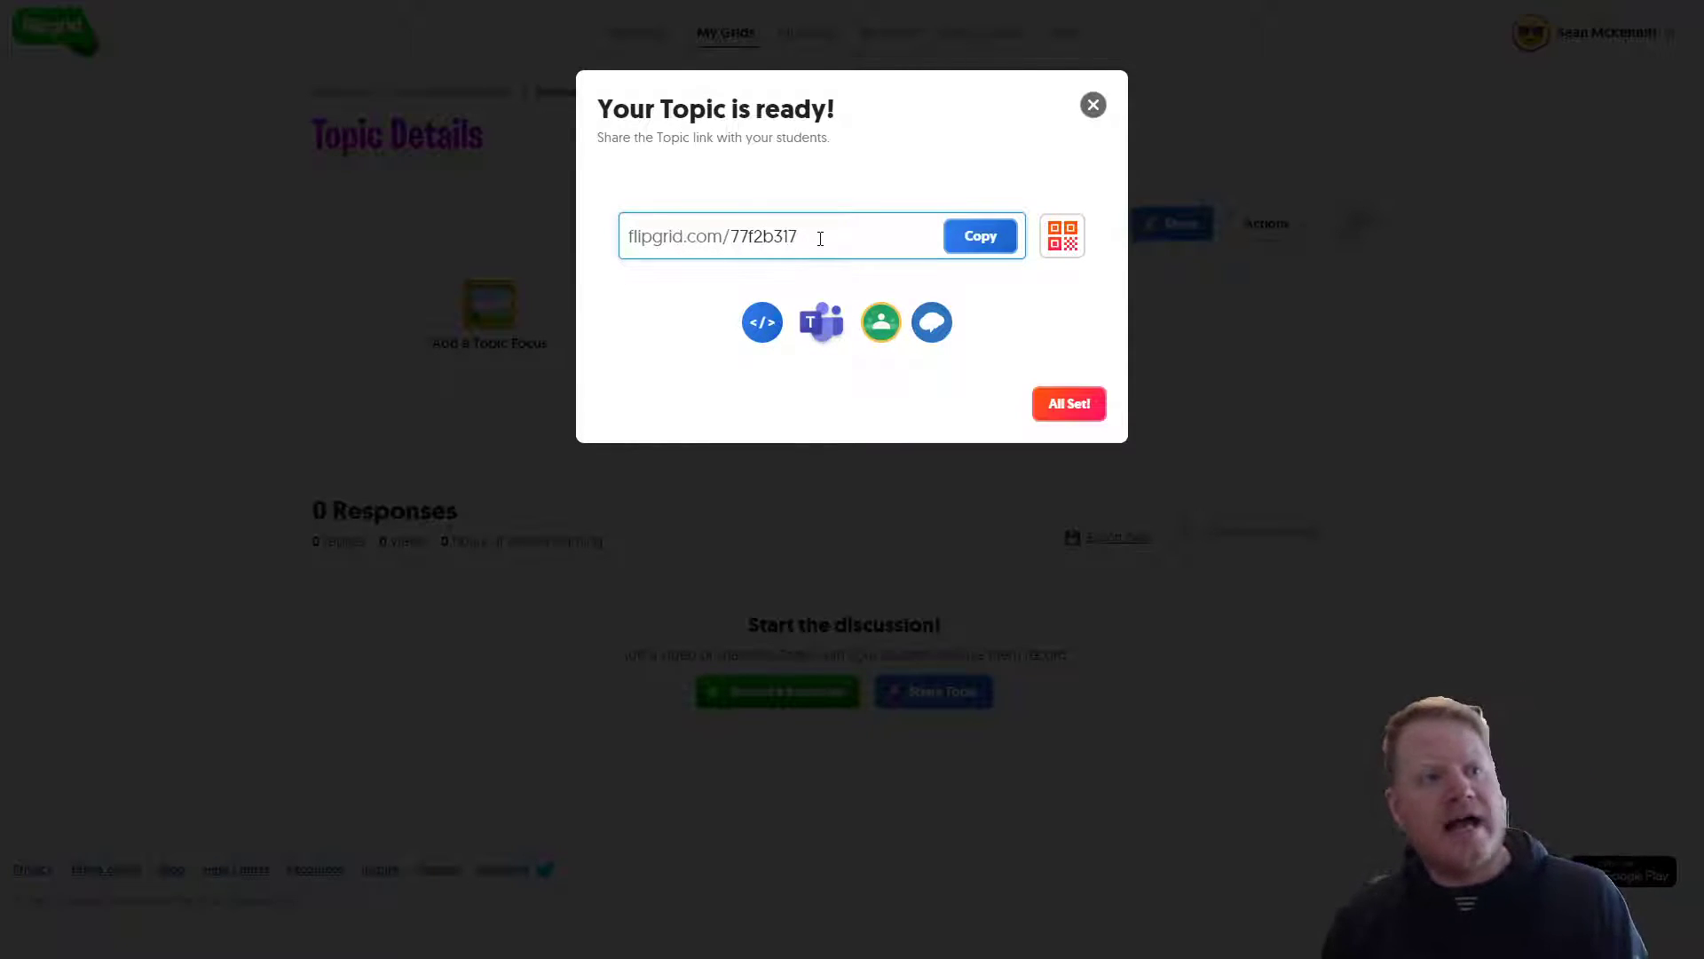
{"action": "left_click", "coordinate": [882, 335]}
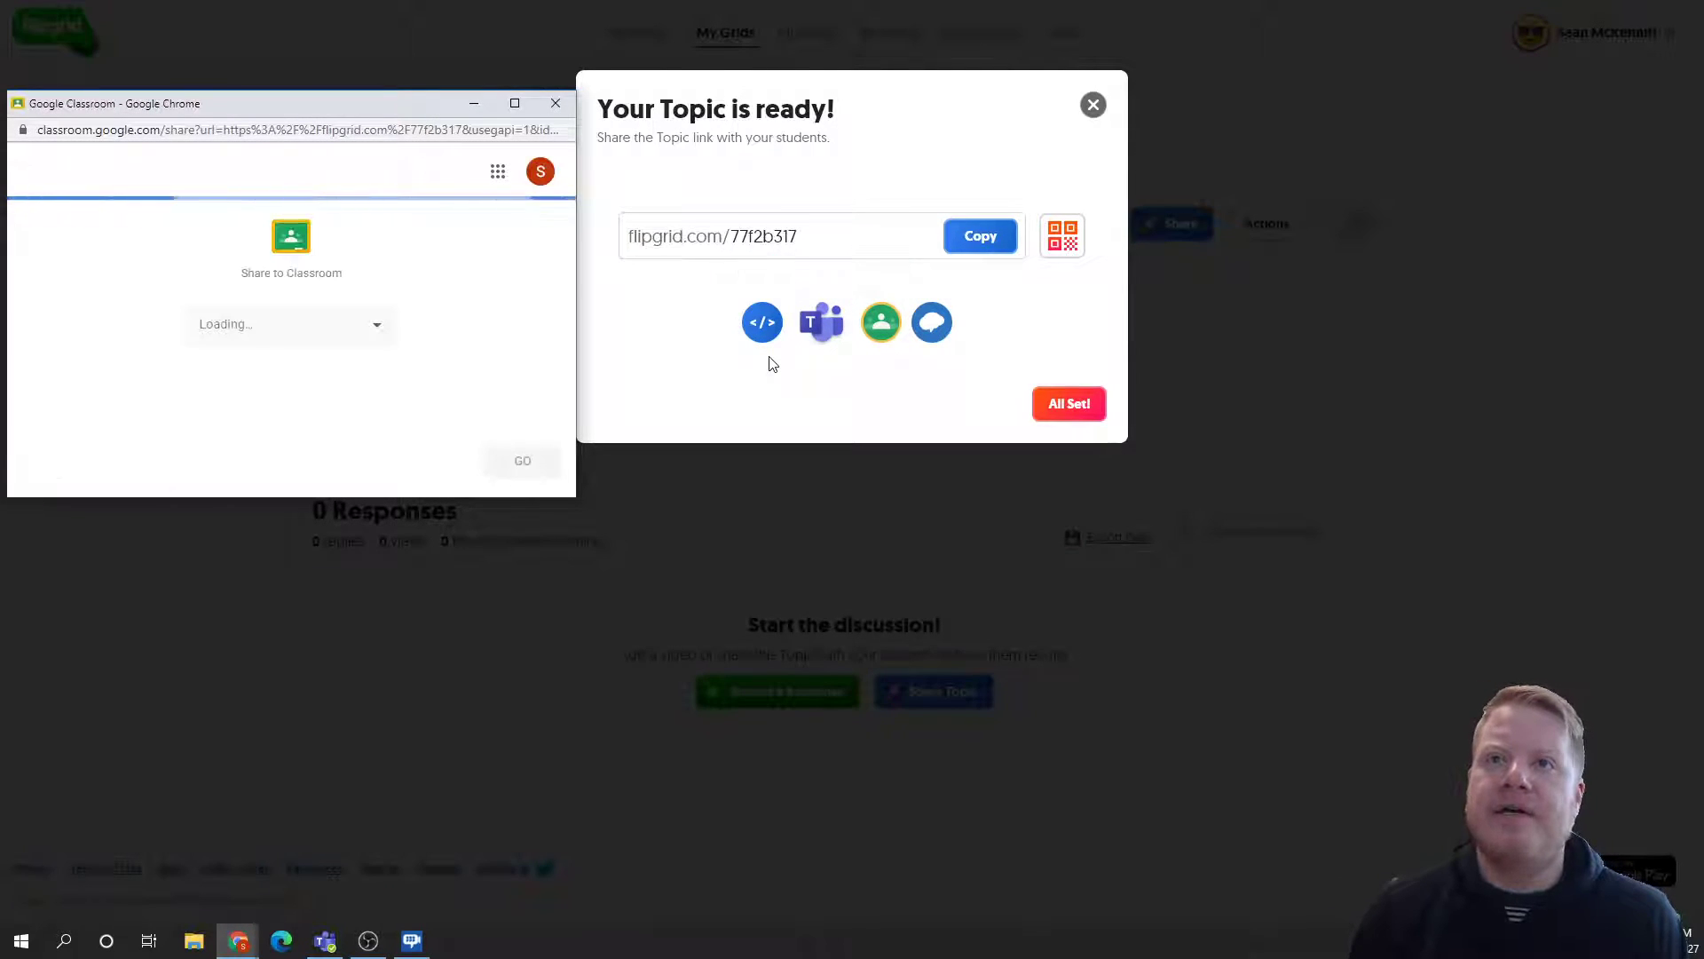
Step: Post the topic link as an assignment to CS 10 (Feb 2020), then close the window
{"action": "left_click", "coordinate": [266, 330]}
{"action": "scroll", "coordinate": [284, 315], "scroll_direction": "down", "scroll_amount": 2}
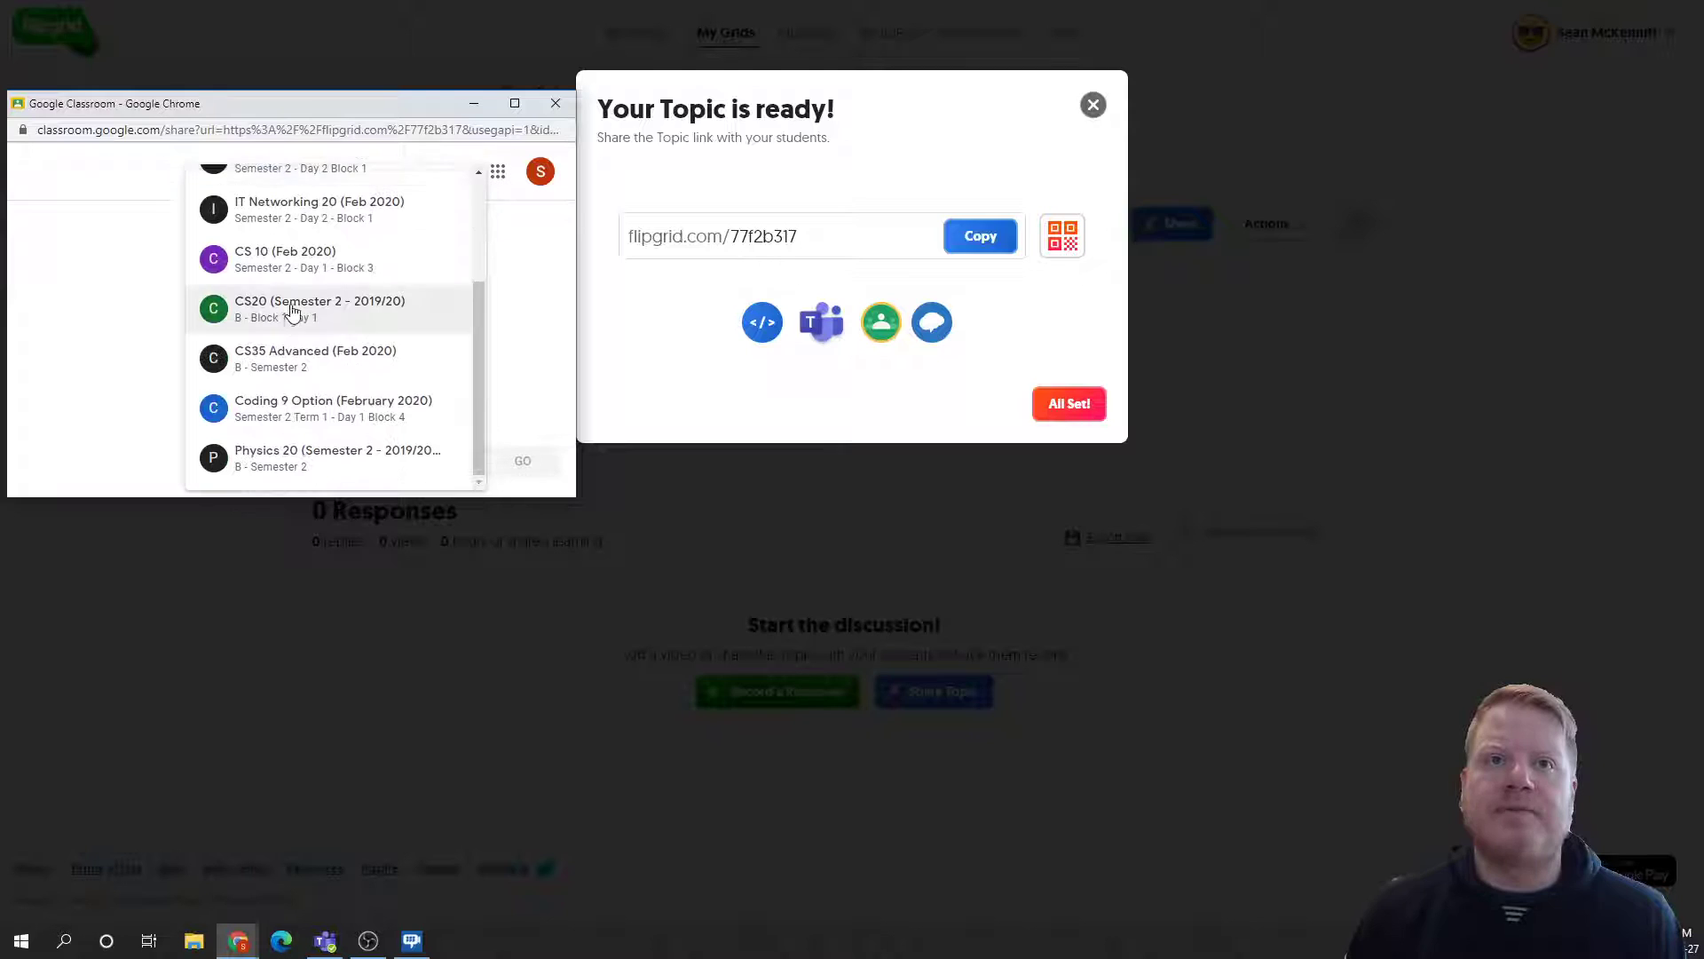
{"action": "left_click", "coordinate": [293, 272]}
{"action": "left_click", "coordinate": [349, 409]}
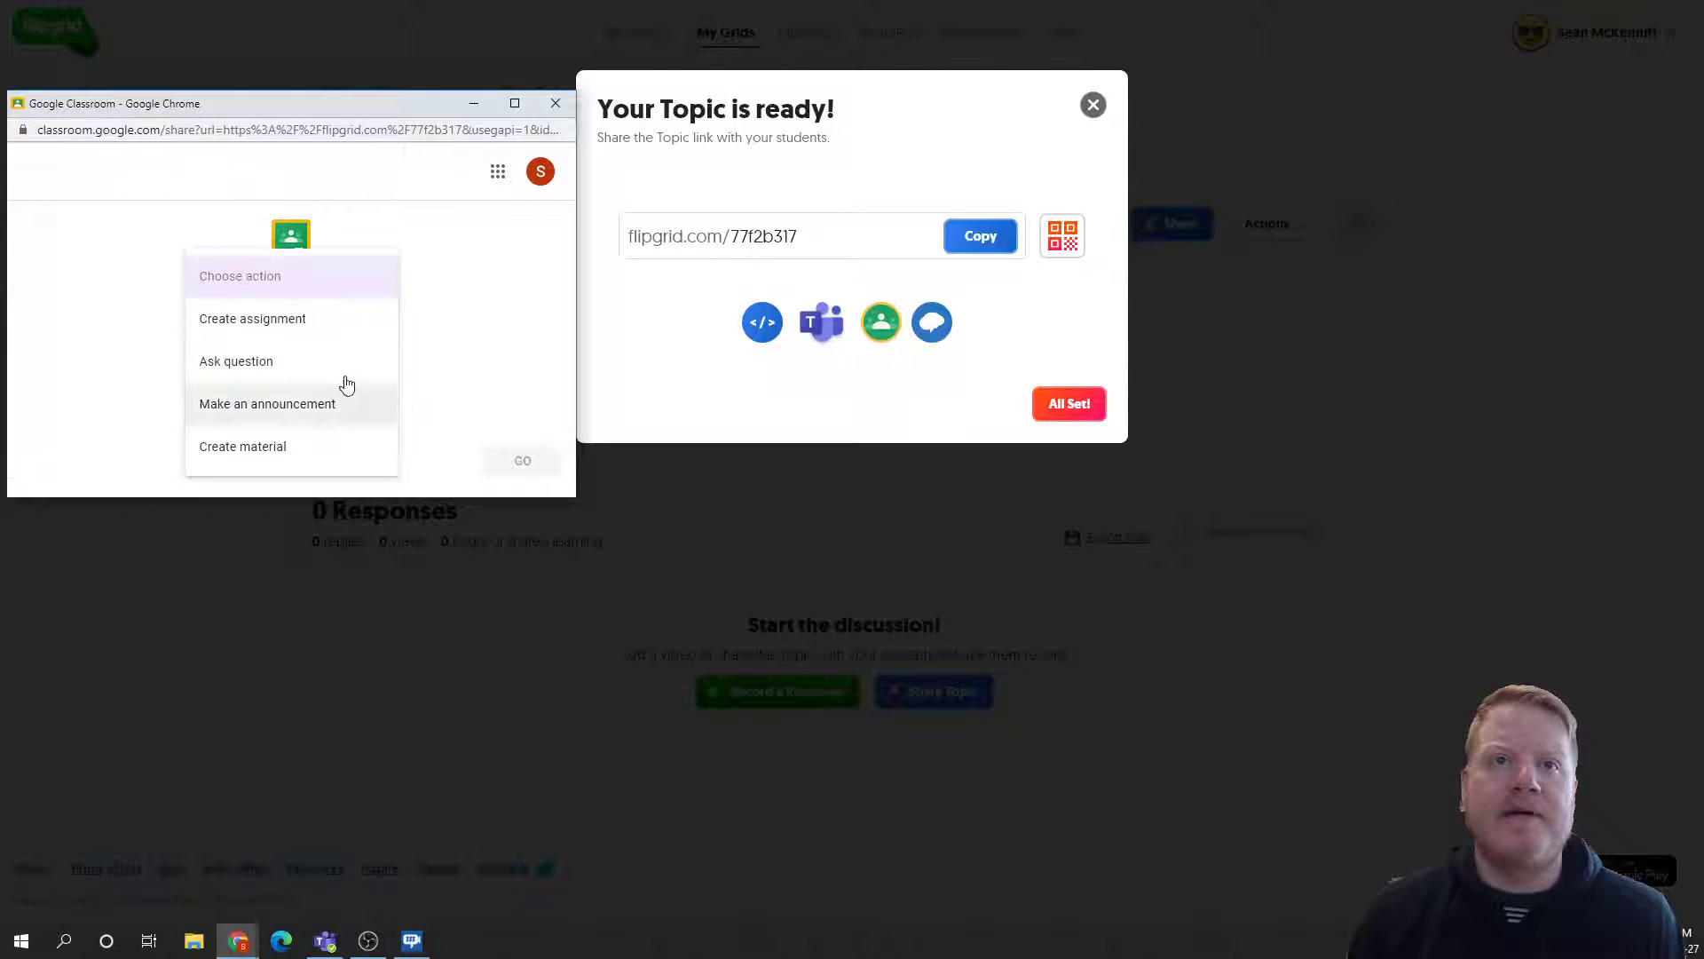
{"action": "left_click", "coordinate": [338, 333]}
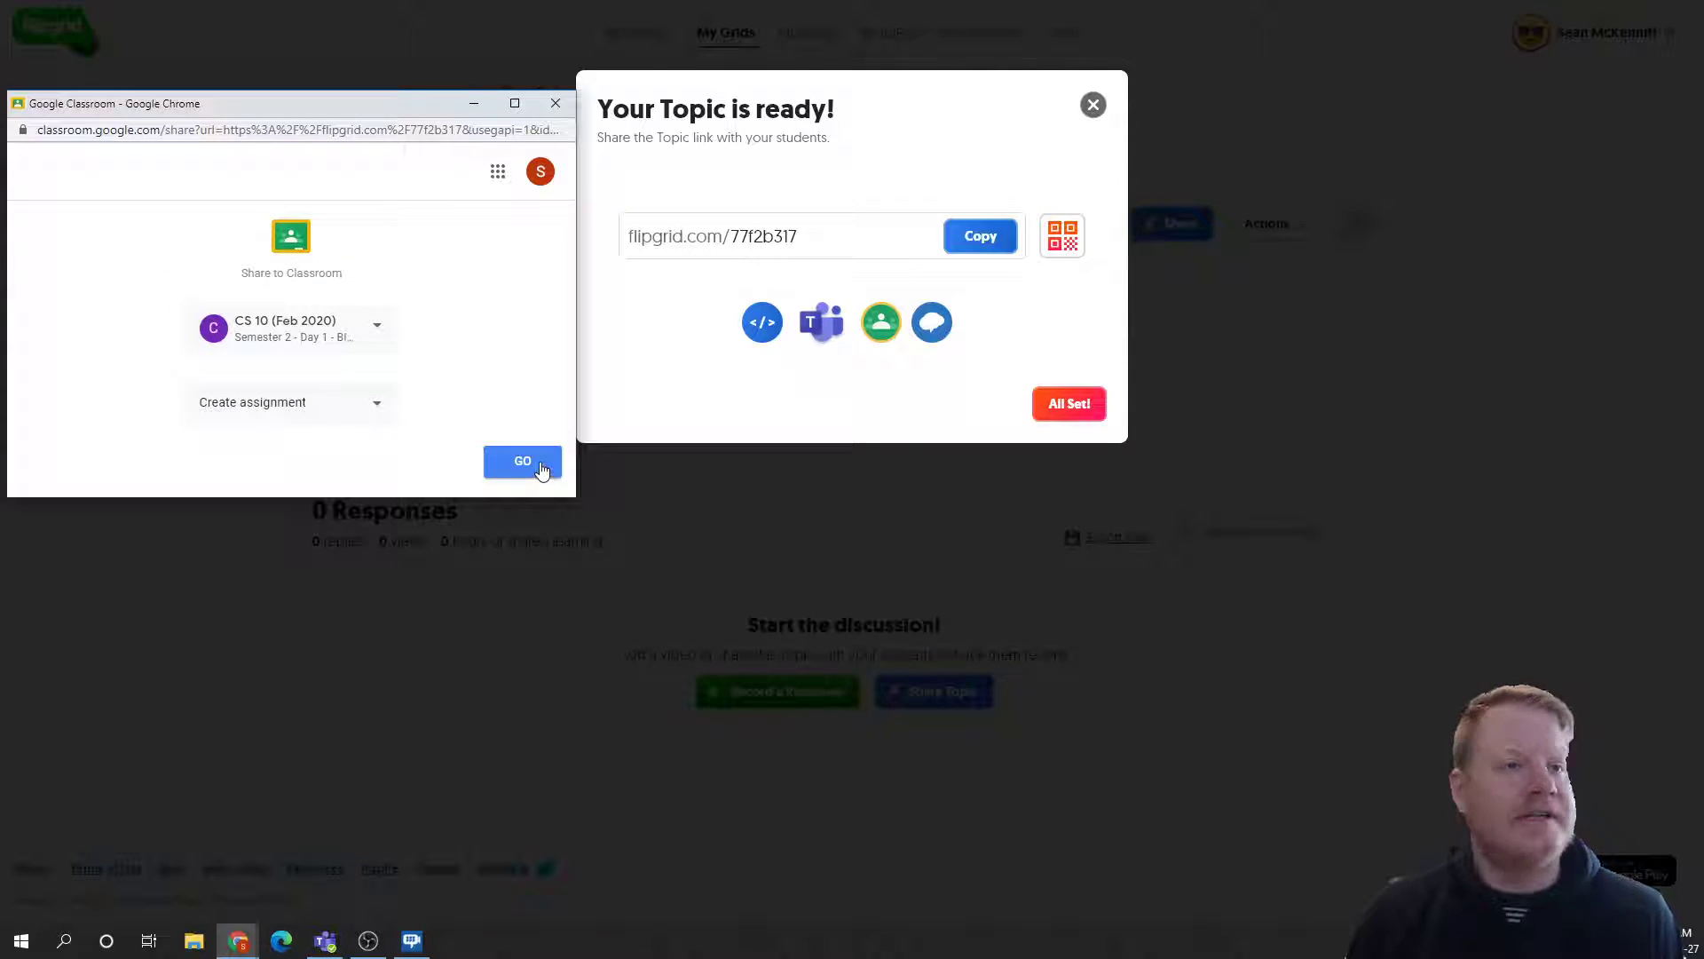
{"action": "left_click", "coordinate": [541, 469]}
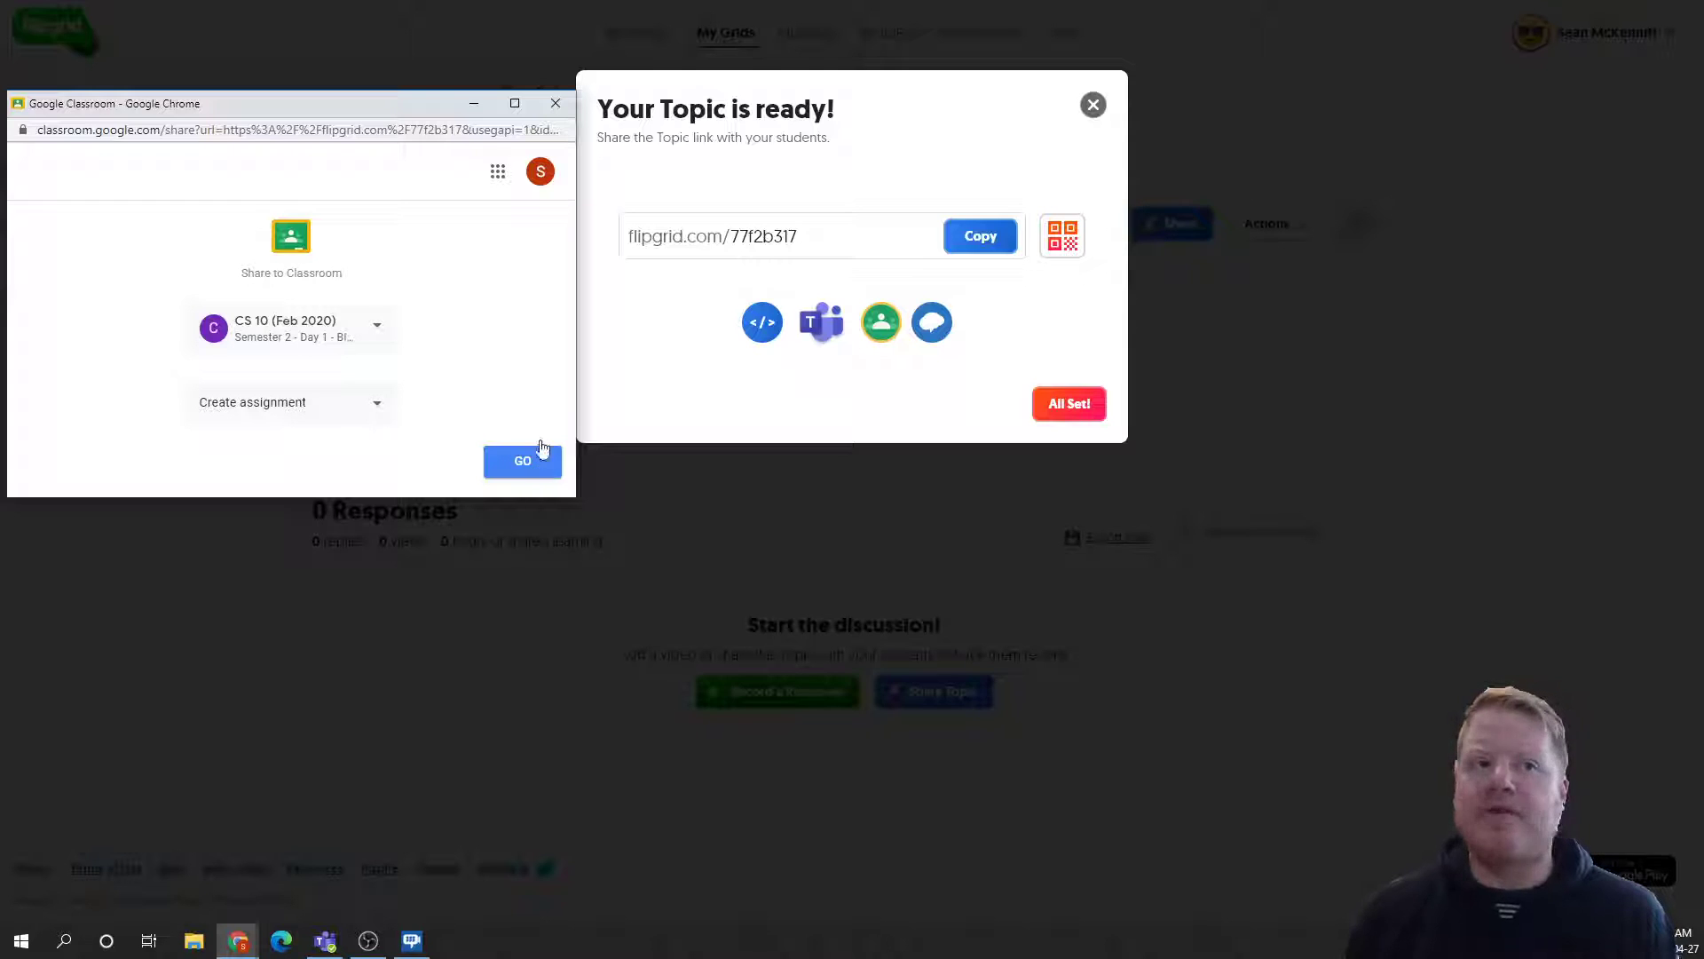
{"action": "left_click", "coordinate": [552, 103]}
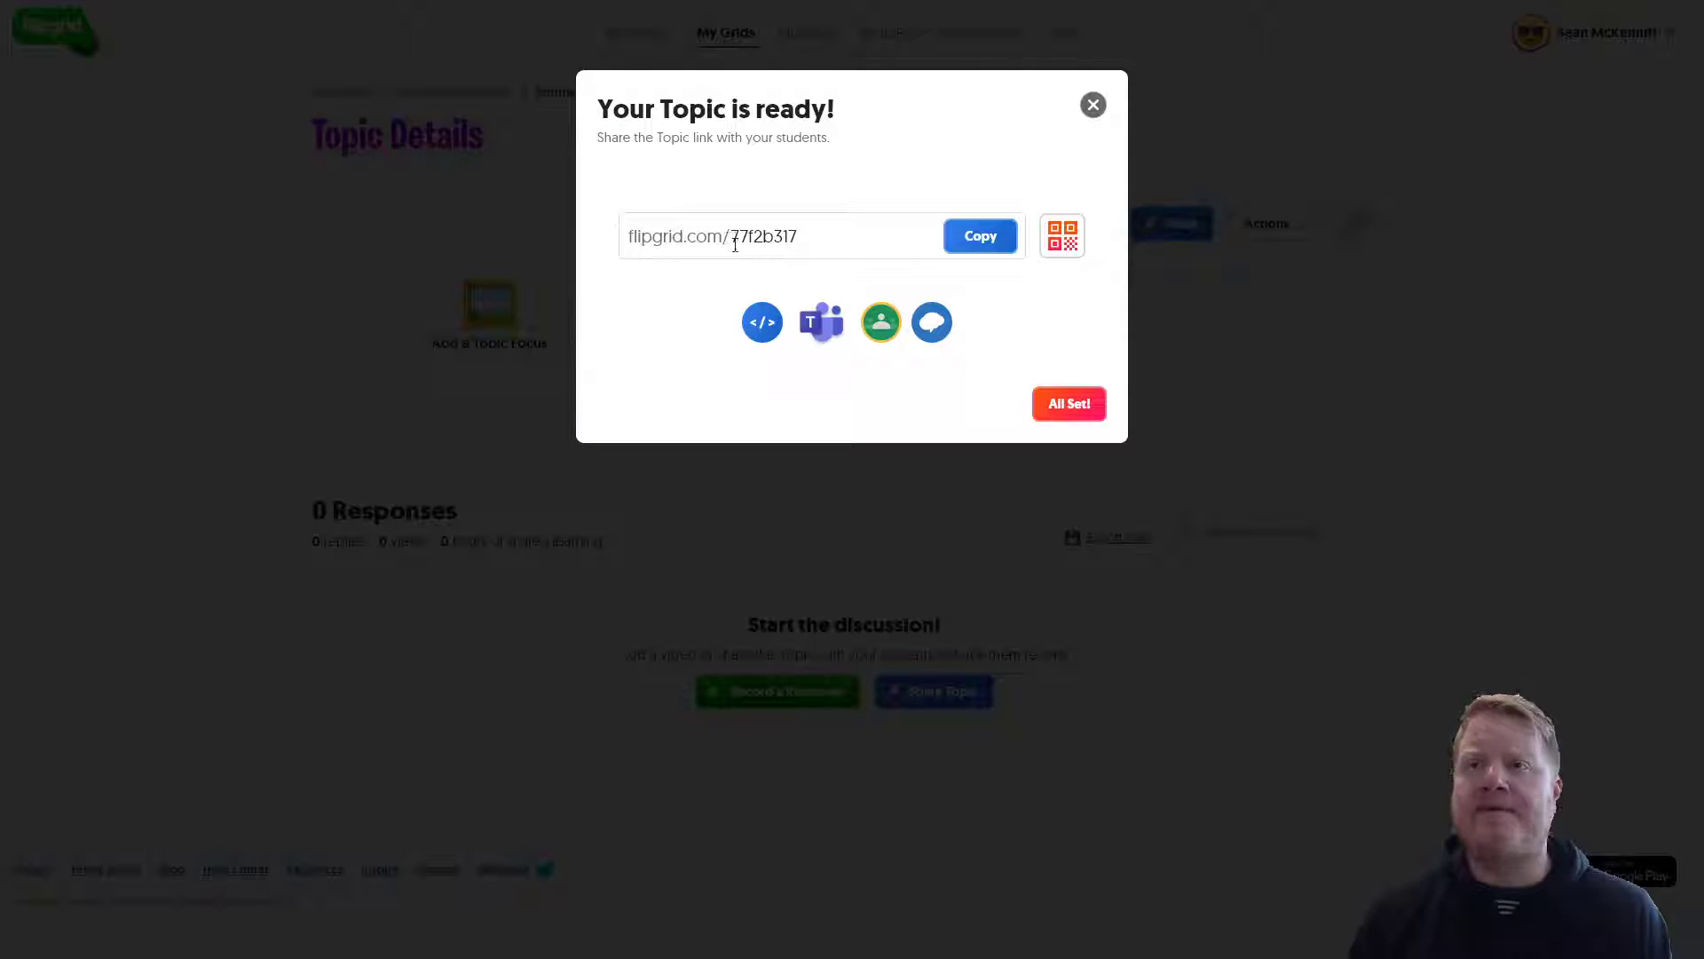
{"action": "double_click", "coordinate": [853, 233]}
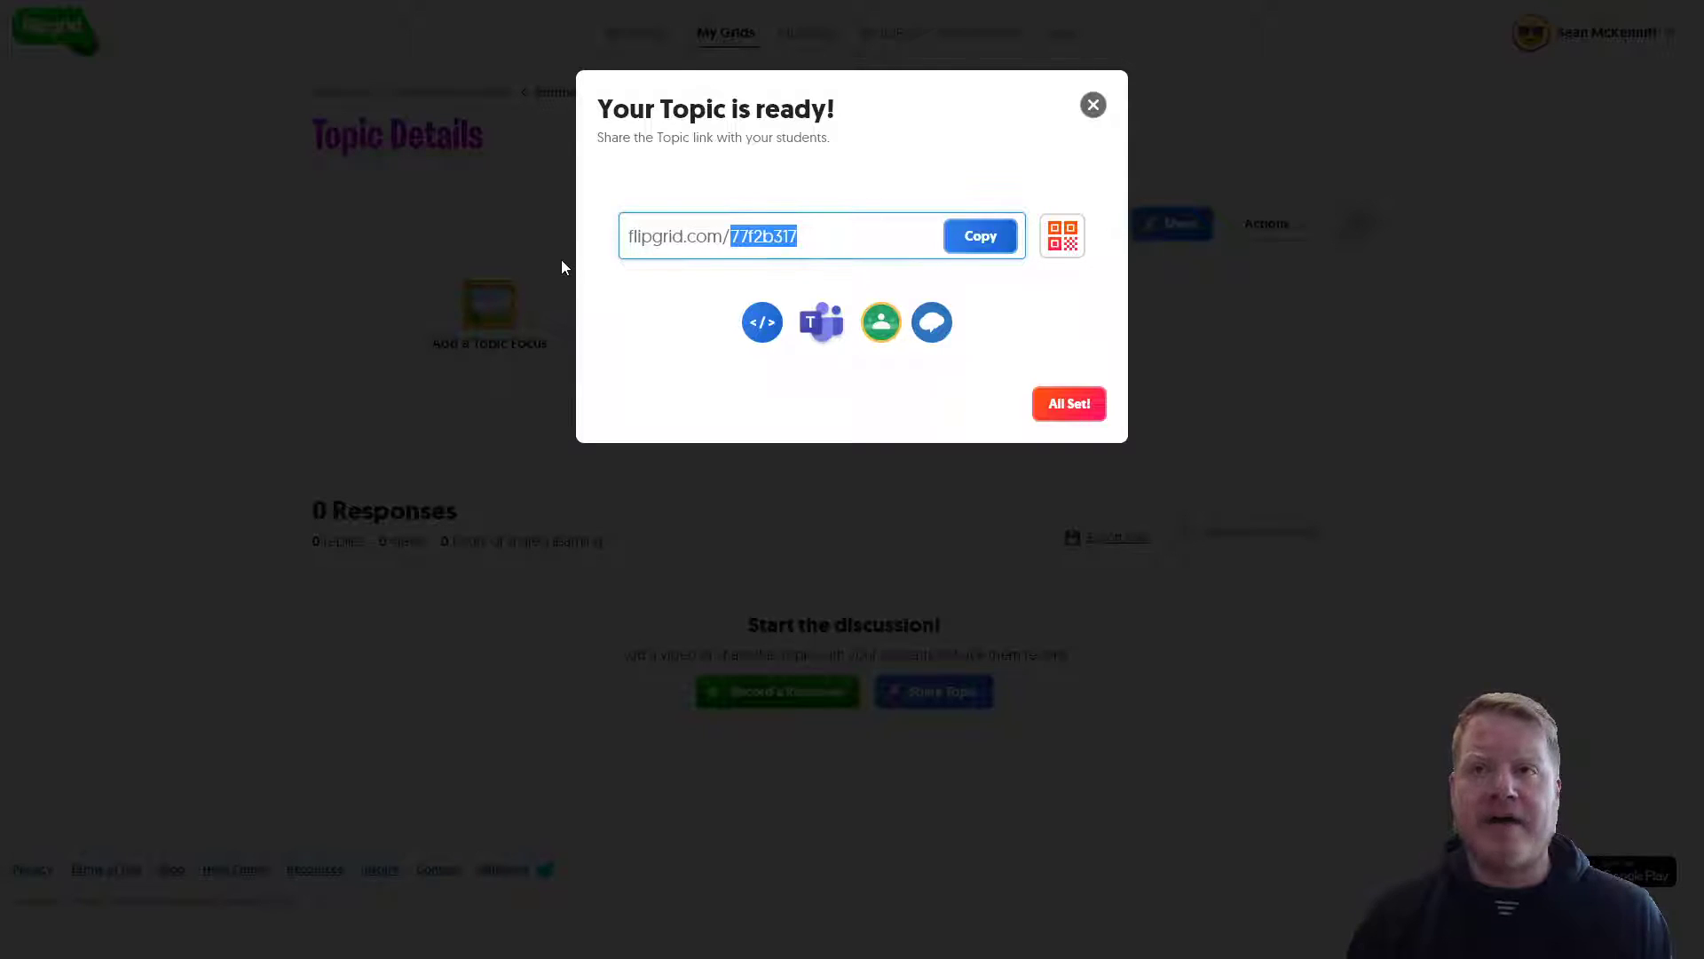
{"action": "left_click", "coordinate": [563, 260]}
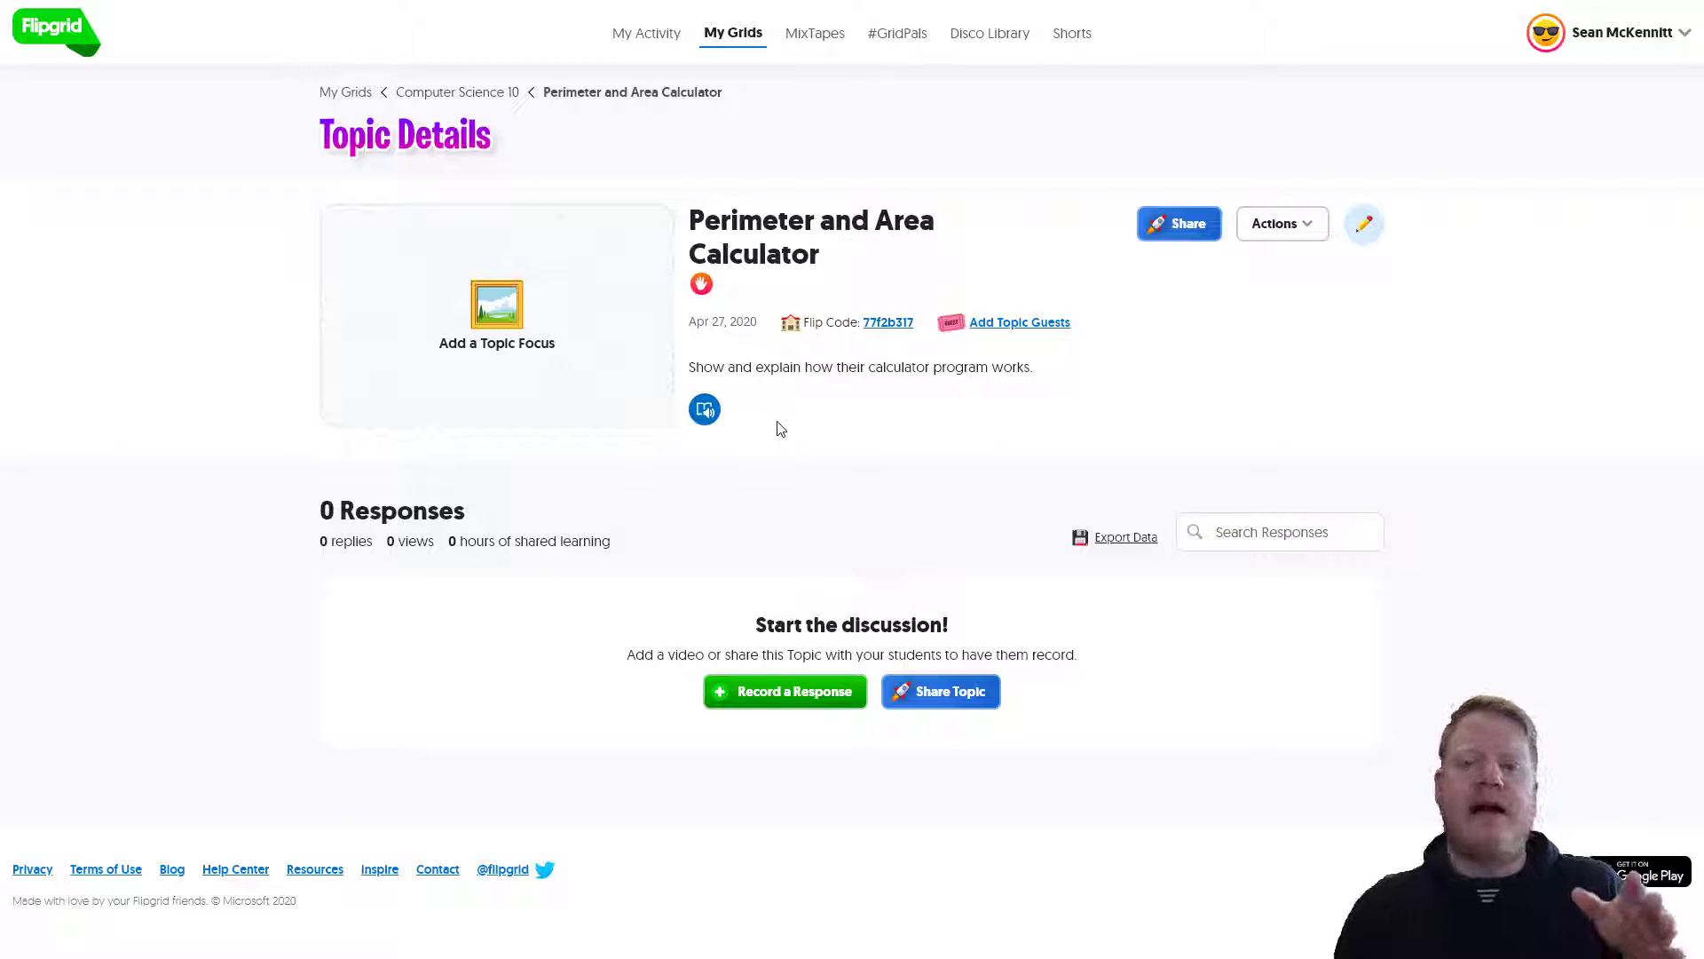
{"action": "left_click", "coordinate": [499, 94]}
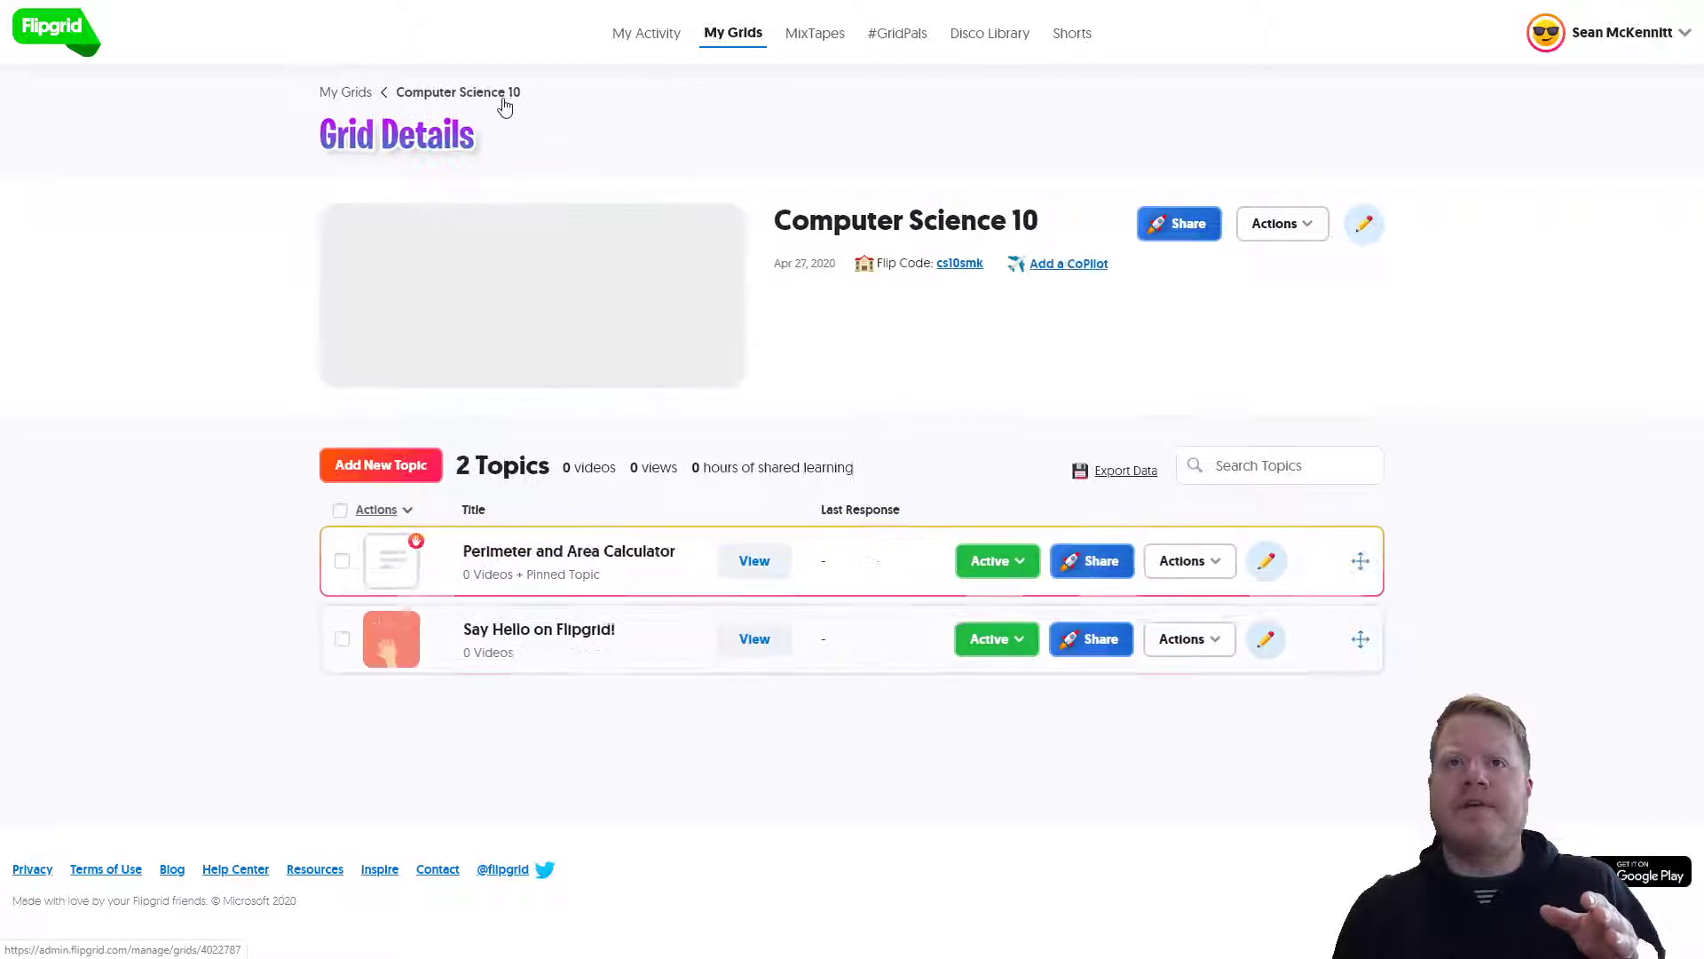
{"action": "left_click", "coordinate": [965, 265]}
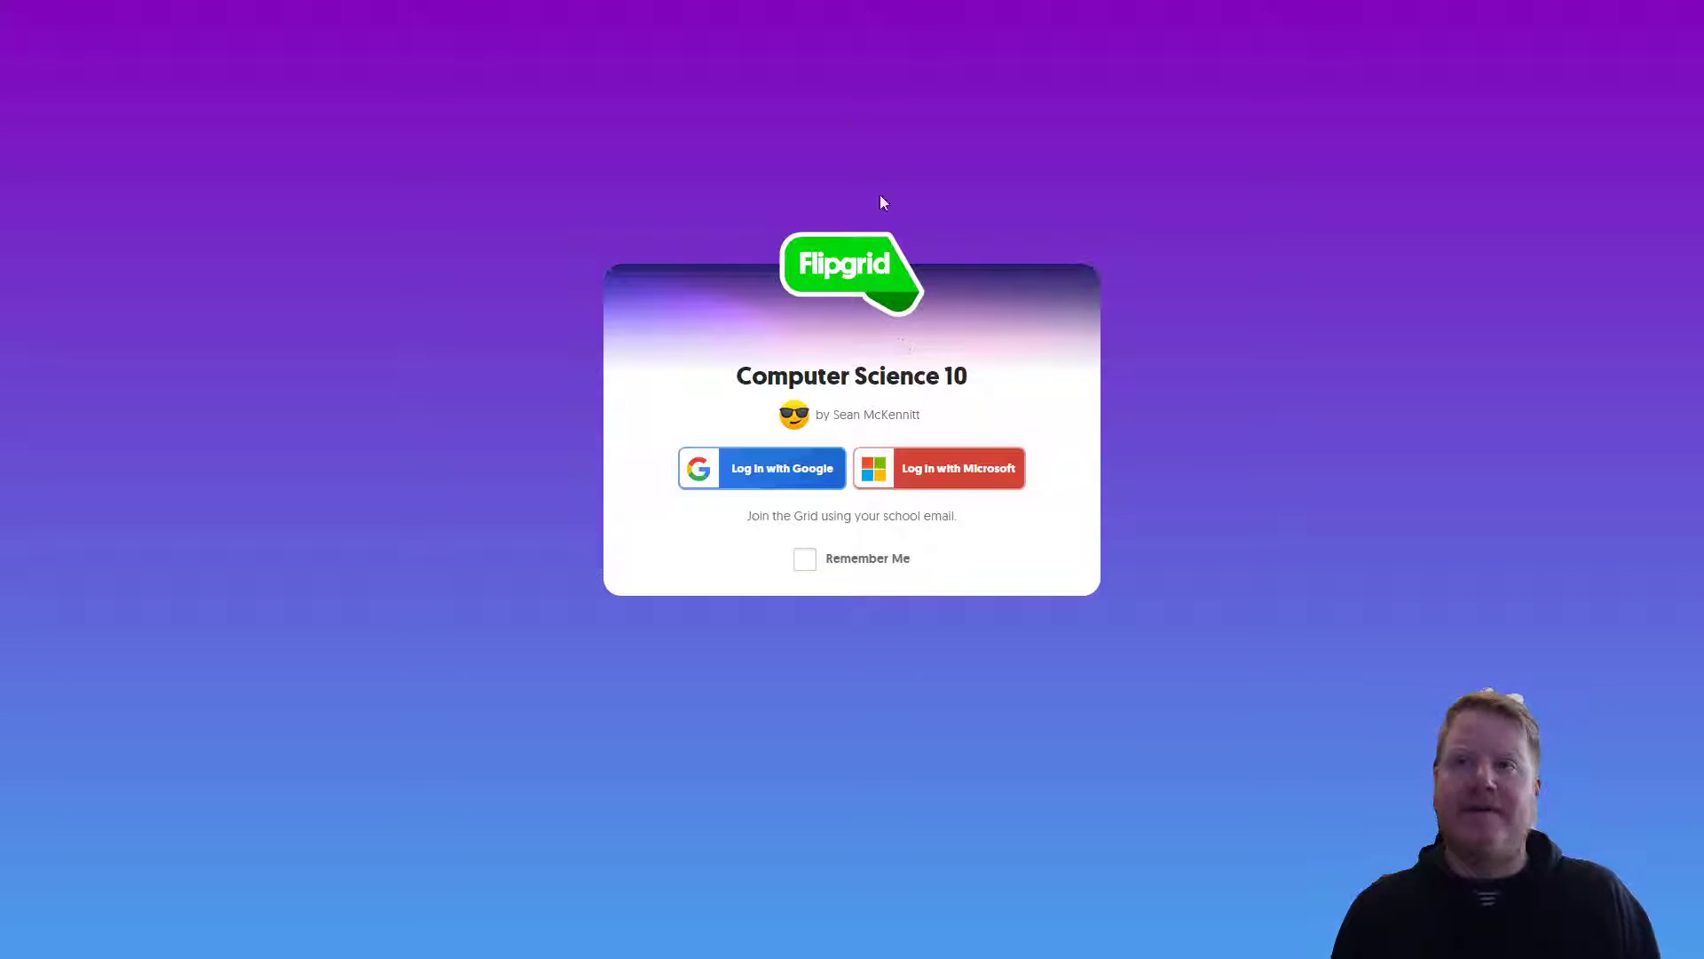
{"action": "left_click", "coordinate": [853, 61]}
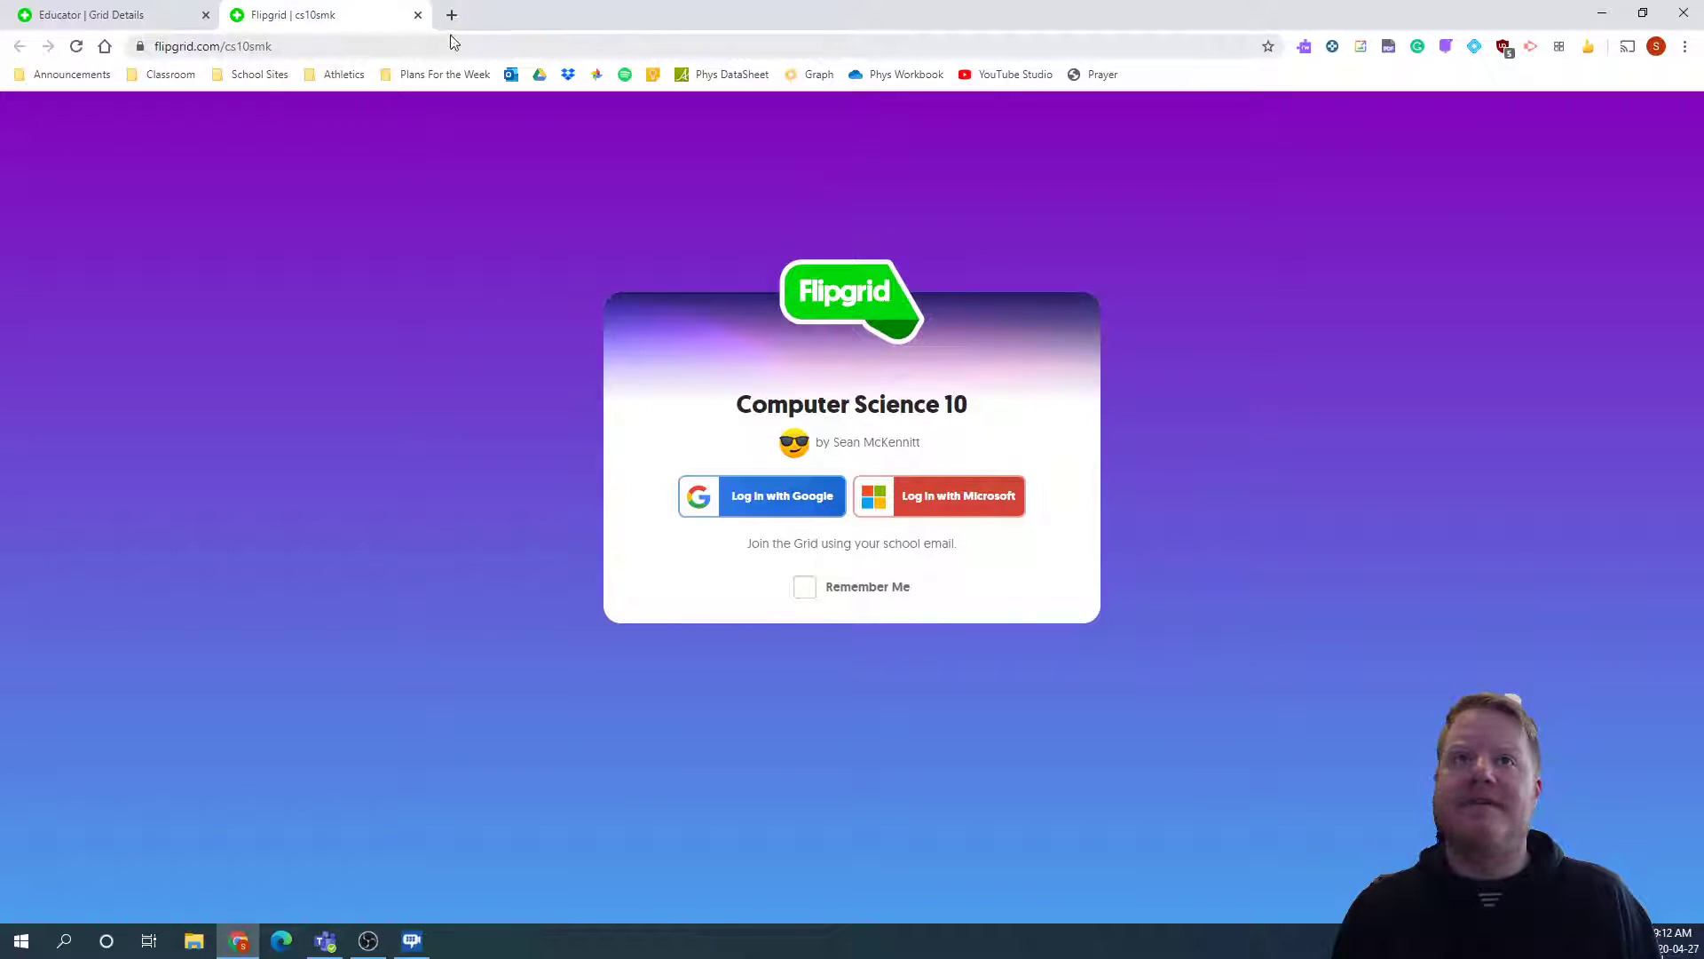
{"action": "left_click", "coordinate": [417, 15]}
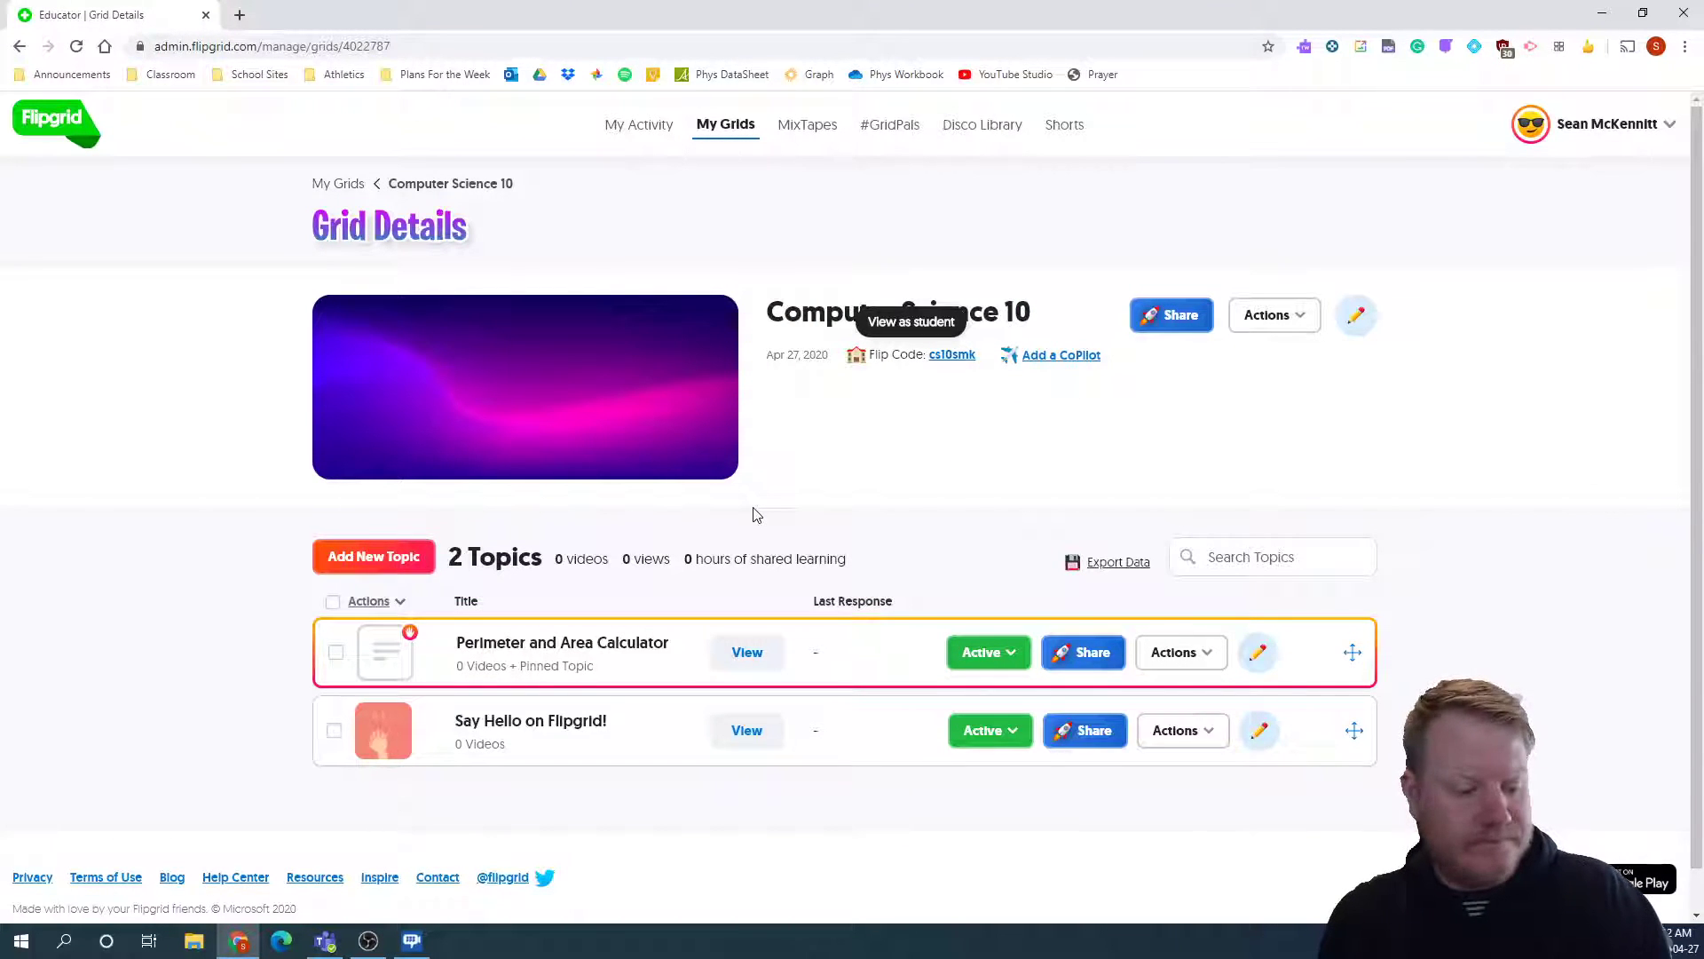
{"action": "key", "text": "F11"}
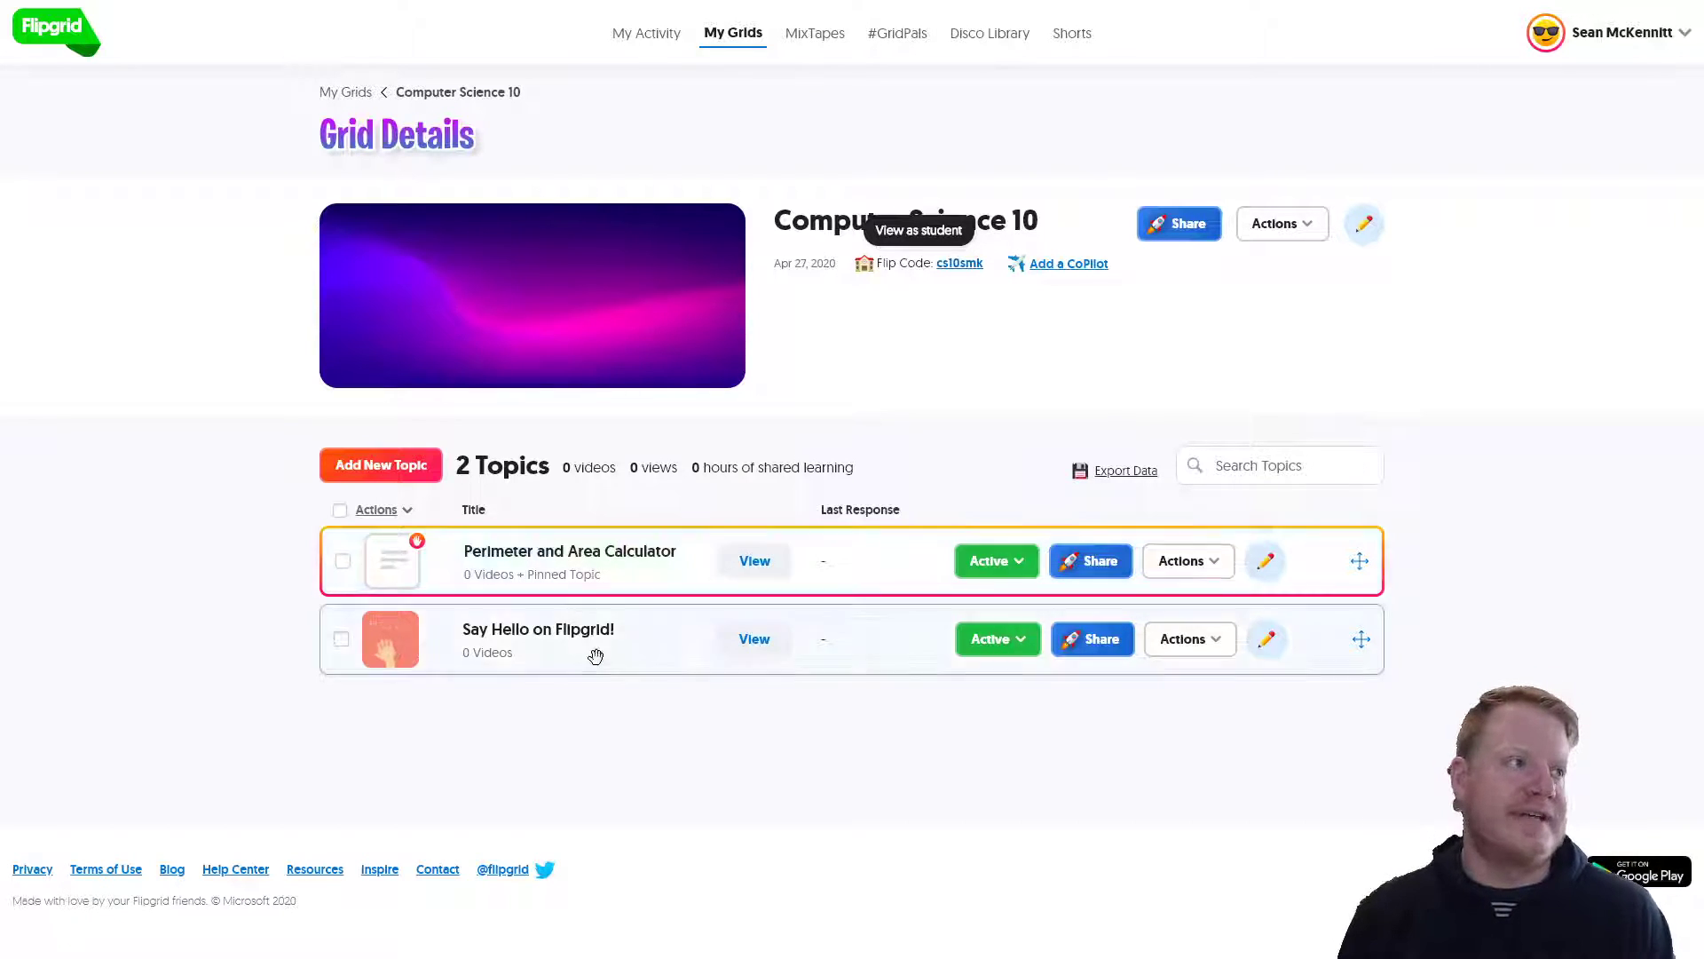
{"action": "left_click", "coordinate": [650, 565]}
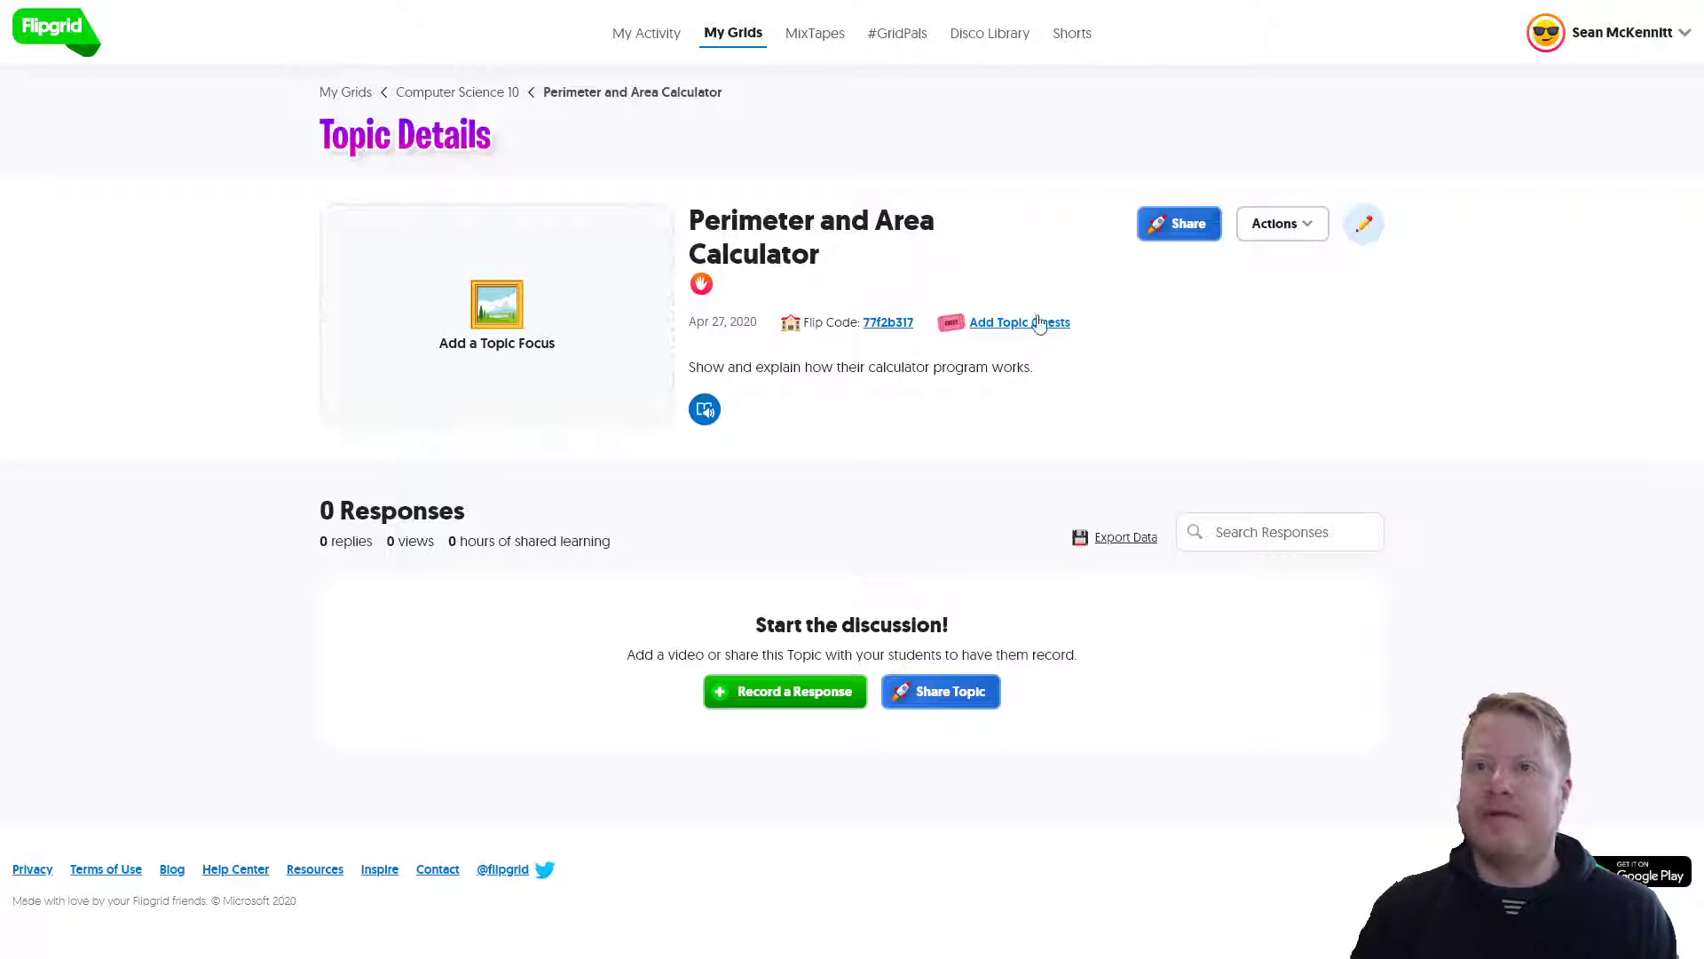